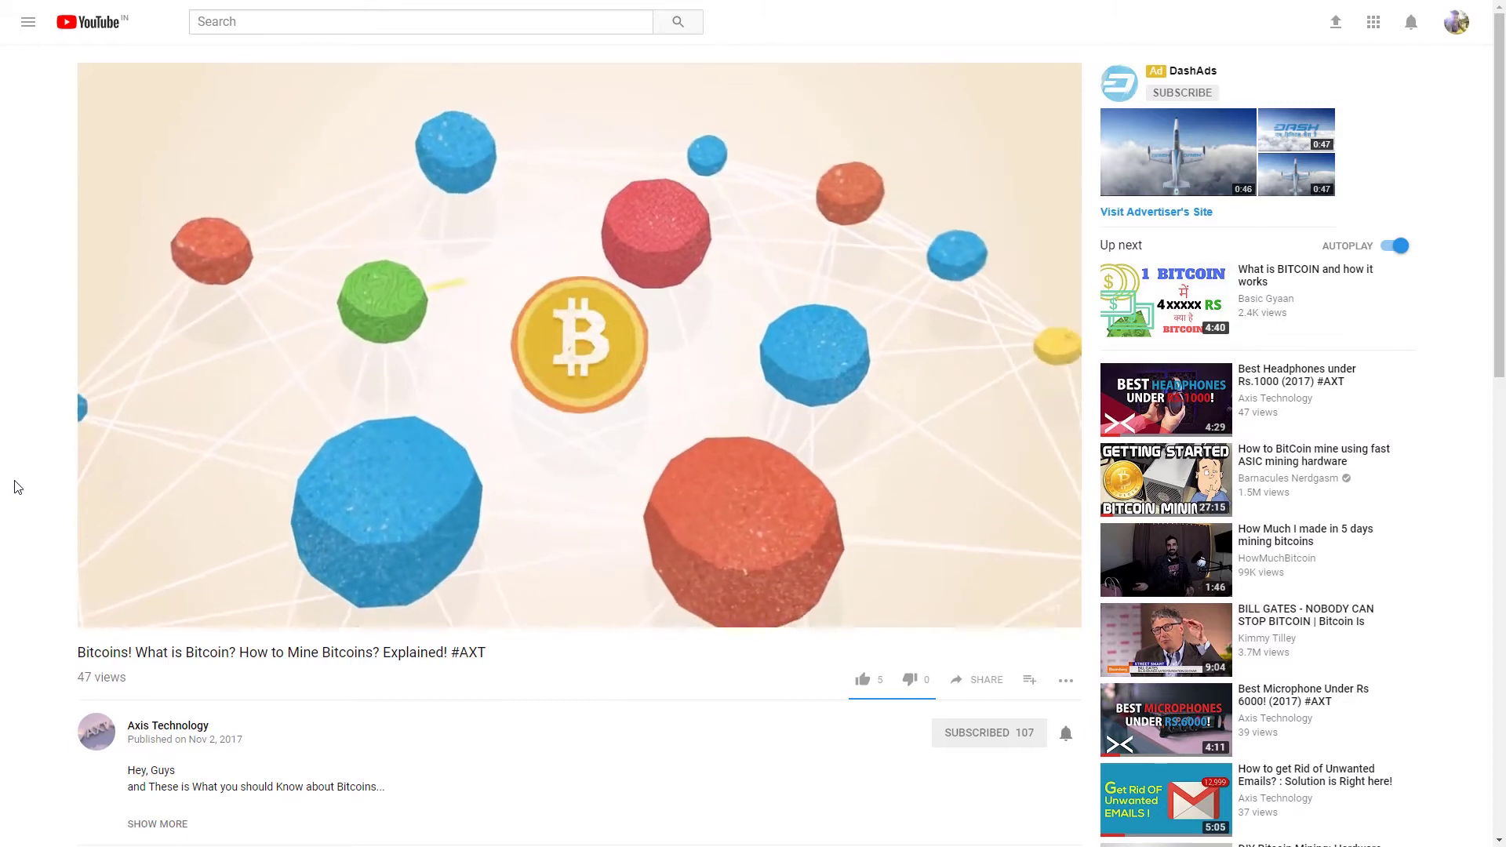
Scroll the YouTube explainer page down and back up
{"action": "scroll", "coordinate": [17, 487], "scroll_direction": "down", "scroll_amount": 1}
{"action": "scroll", "coordinate": [17, 487], "scroll_direction": "up", "scroll_amount": 1}
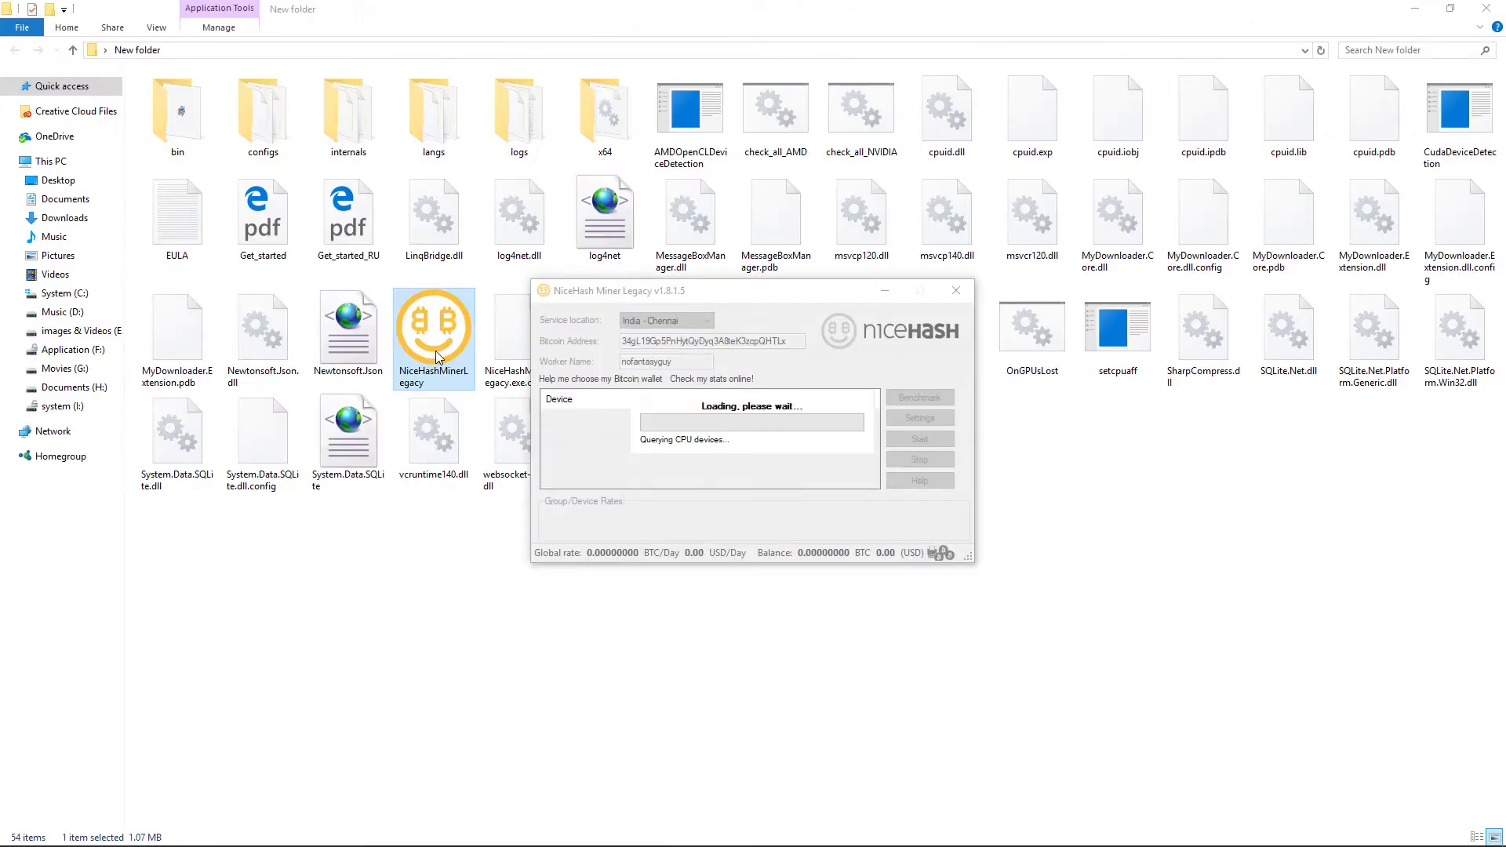
Check the Bitcoin wallet address, keep India - Chennai, and start mining on the GeForce GT 720M
{"action": "mouse_move", "coordinate": [697, 296]}
{"action": "left_mouse_down"}
{"action": "mouse_move", "coordinate": [661, 367]}
{"action": "mouse_move", "coordinate": [637, 269]}
{"action": "left_mouse_up"}
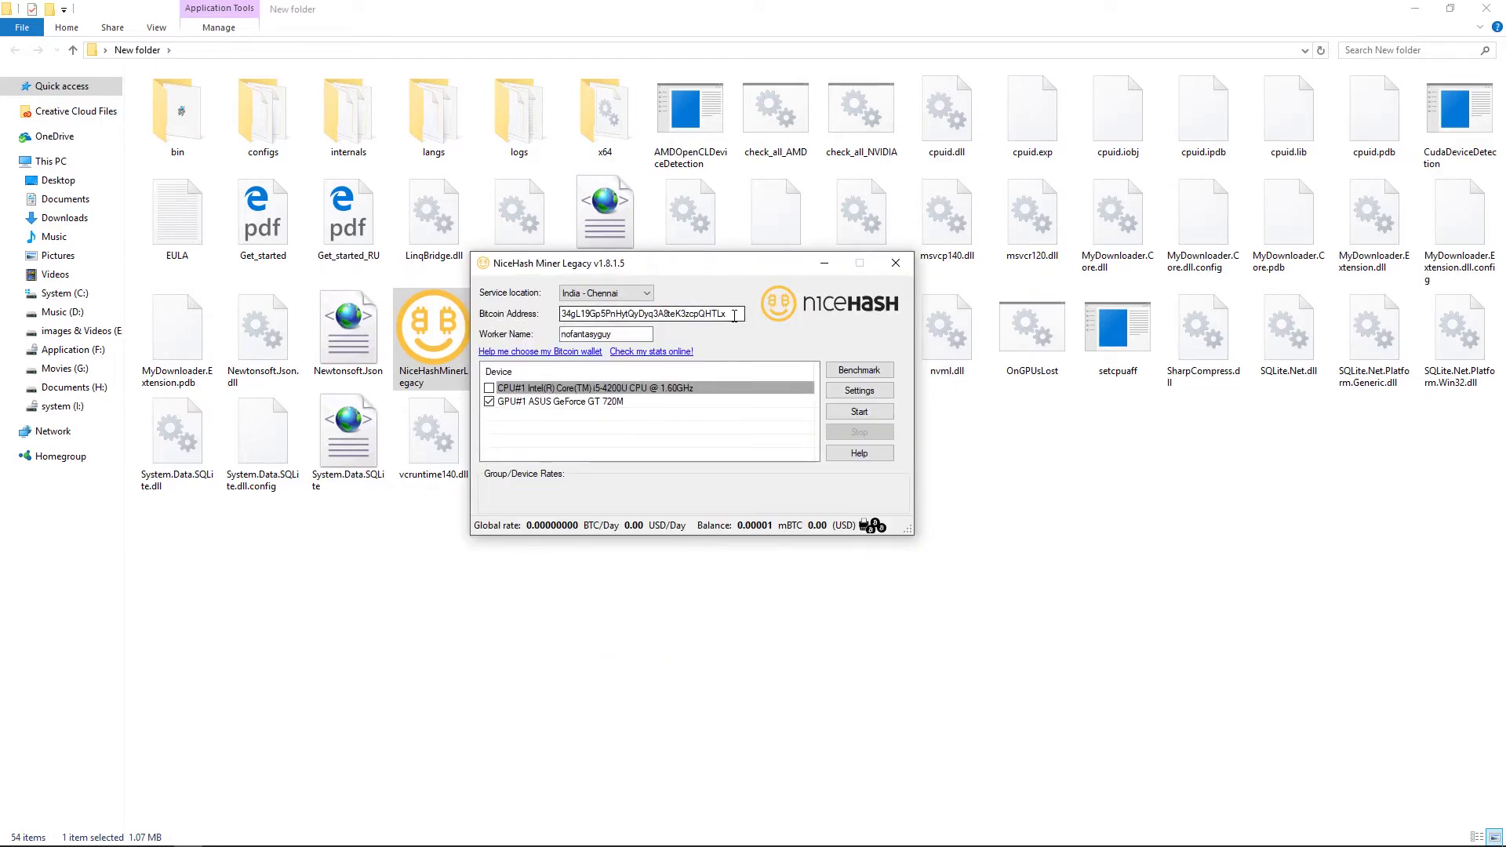
{"action": "left_click_drag", "start_coordinate": [734, 315], "coordinate": [540, 318]}
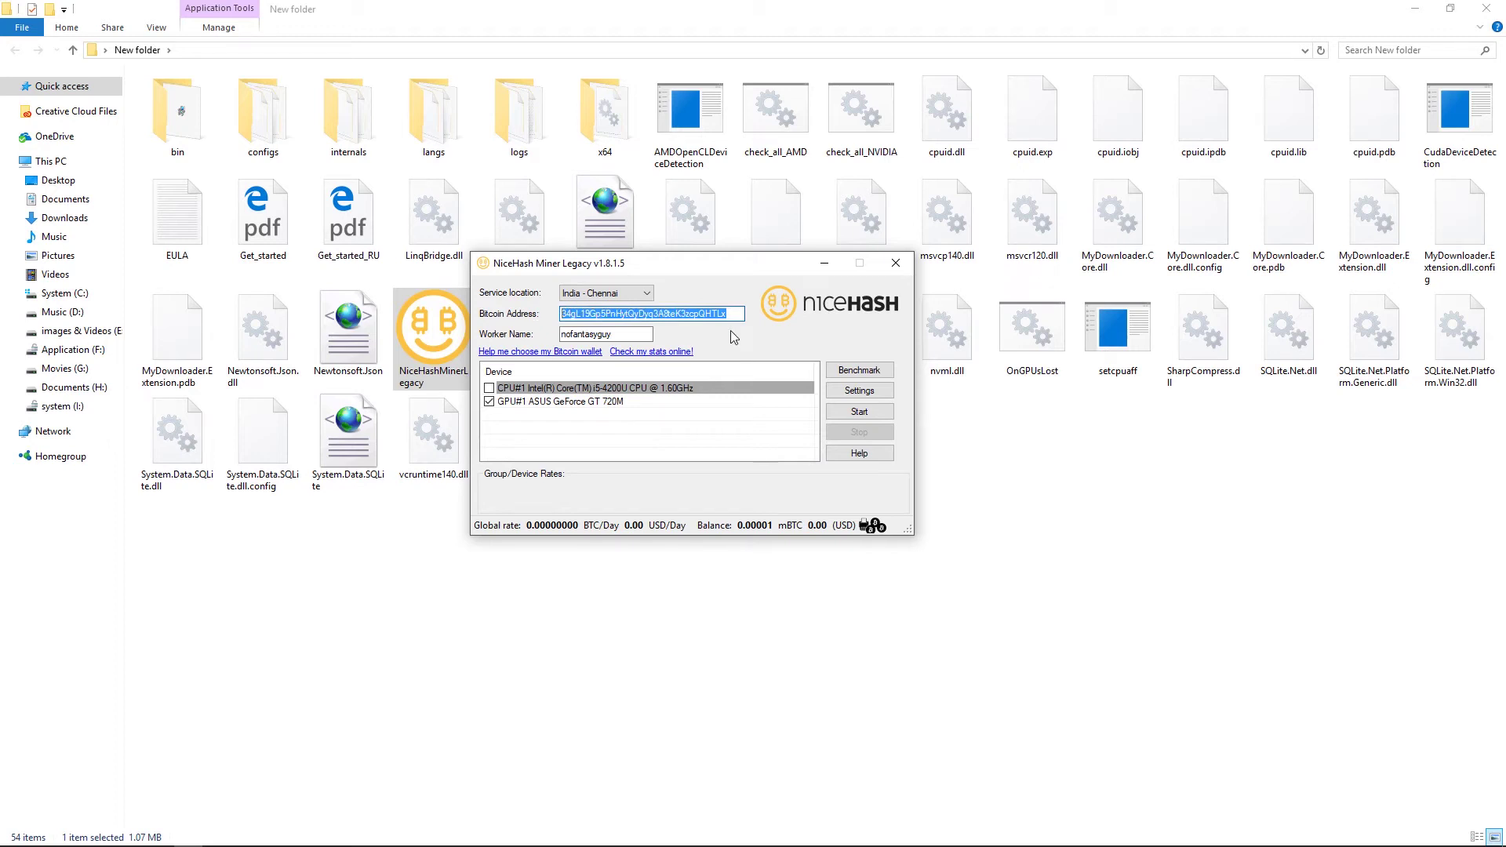
{"action": "left_click", "coordinate": [623, 293]}
{"action": "left_click", "coordinate": [623, 295]}
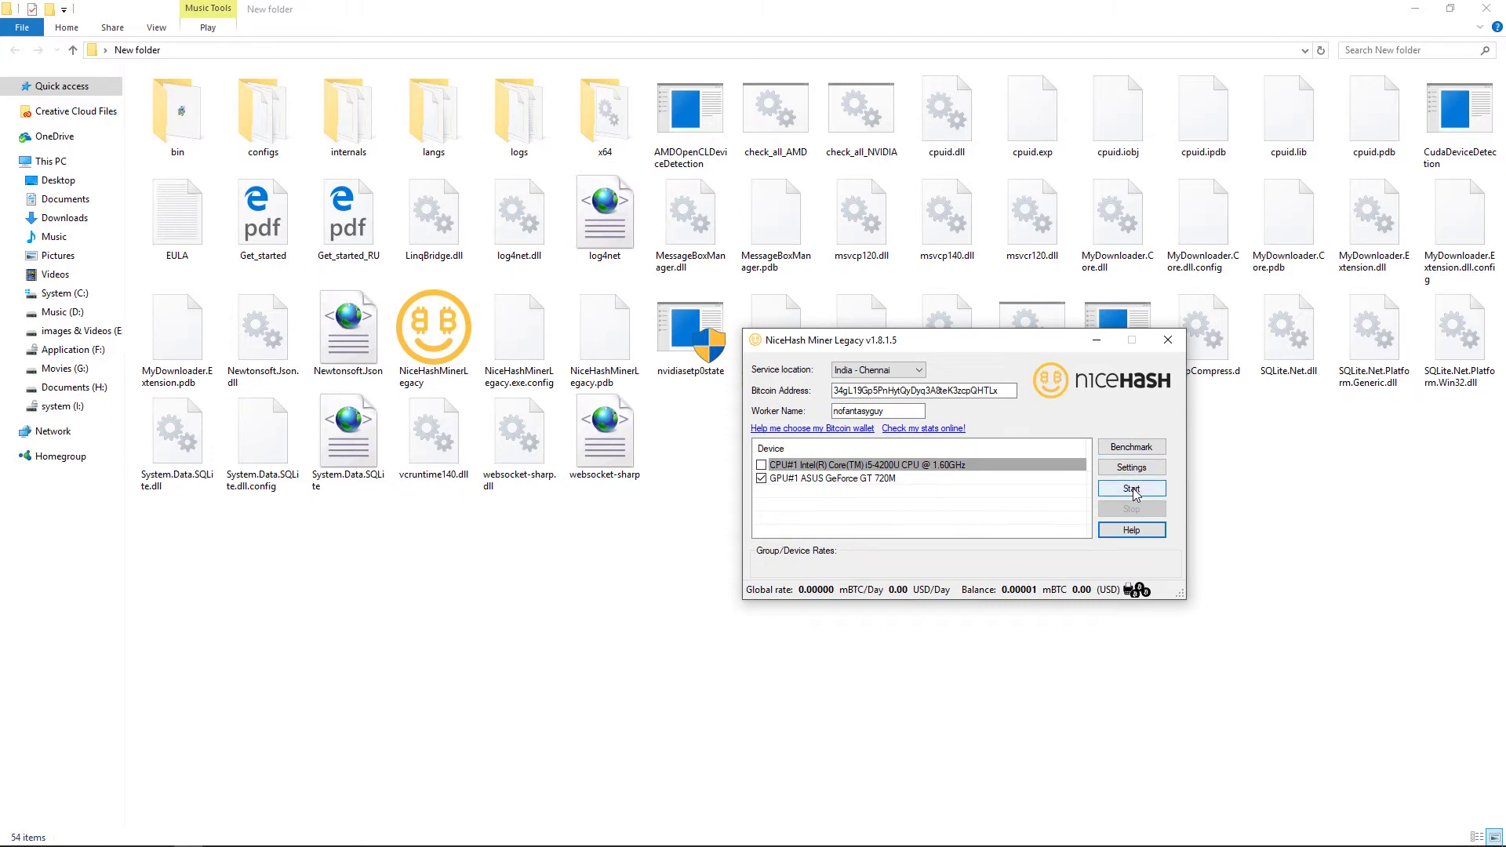
{"action": "left_click", "coordinate": [1132, 488]}
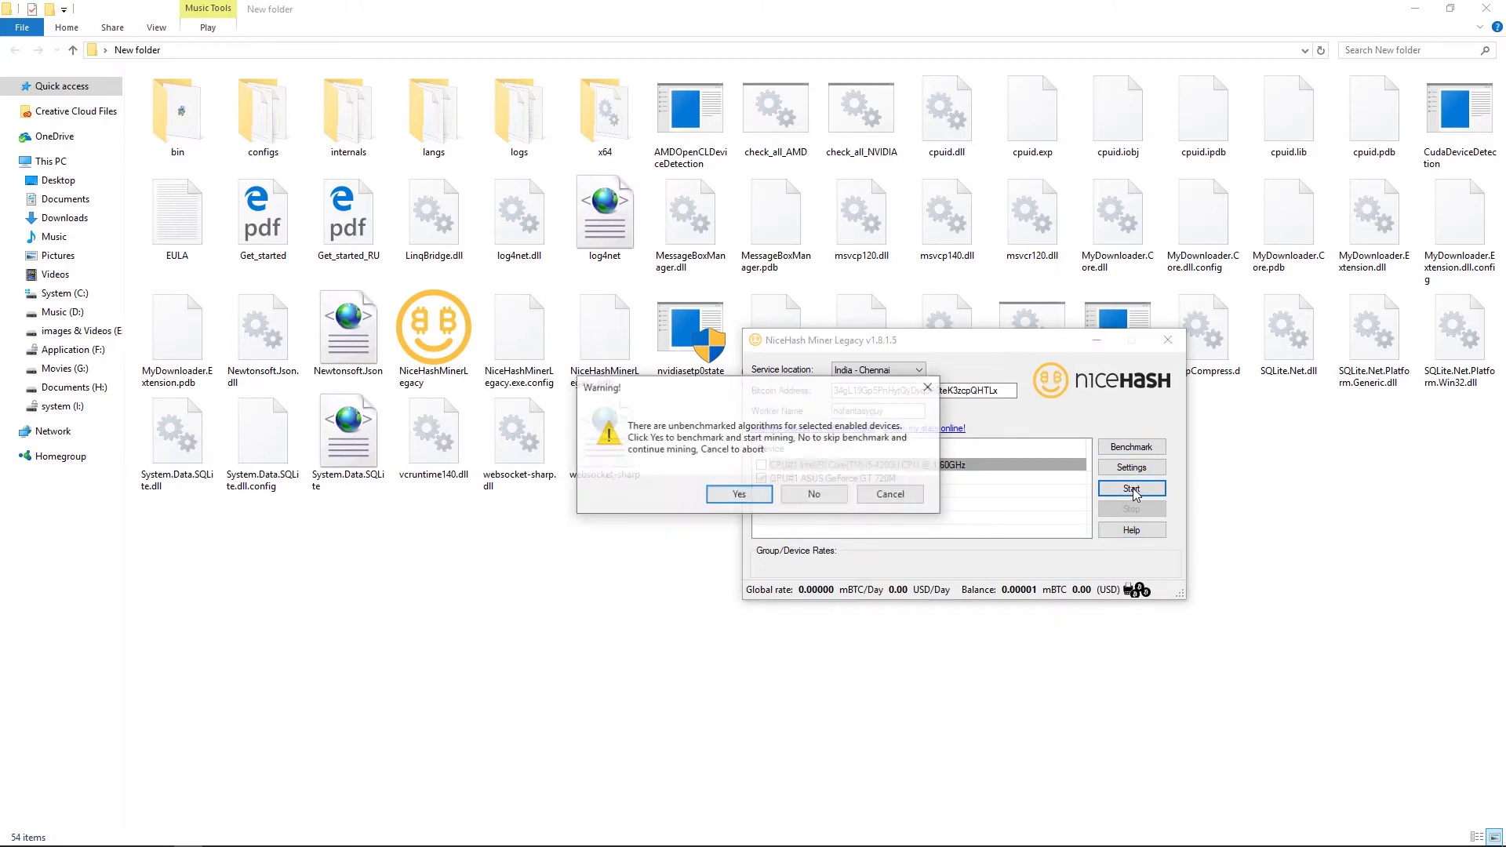
Decline benchmarking so ccminer starts mining nist5, then bring NiceHash Miner forward
{"action": "left_click", "coordinate": [796, 496]}
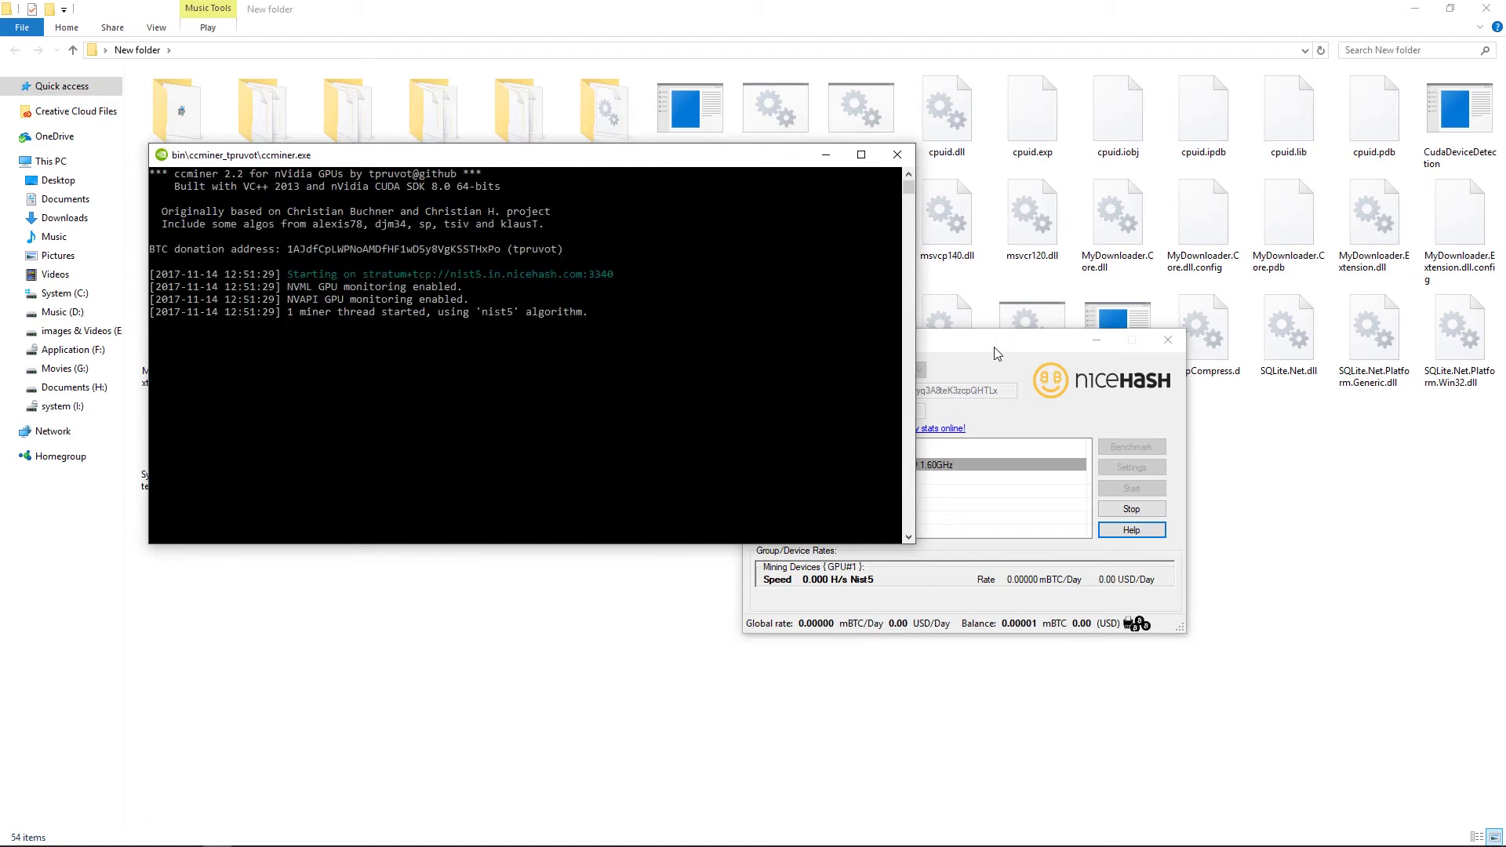
{"action": "left_click", "coordinate": [995, 354]}
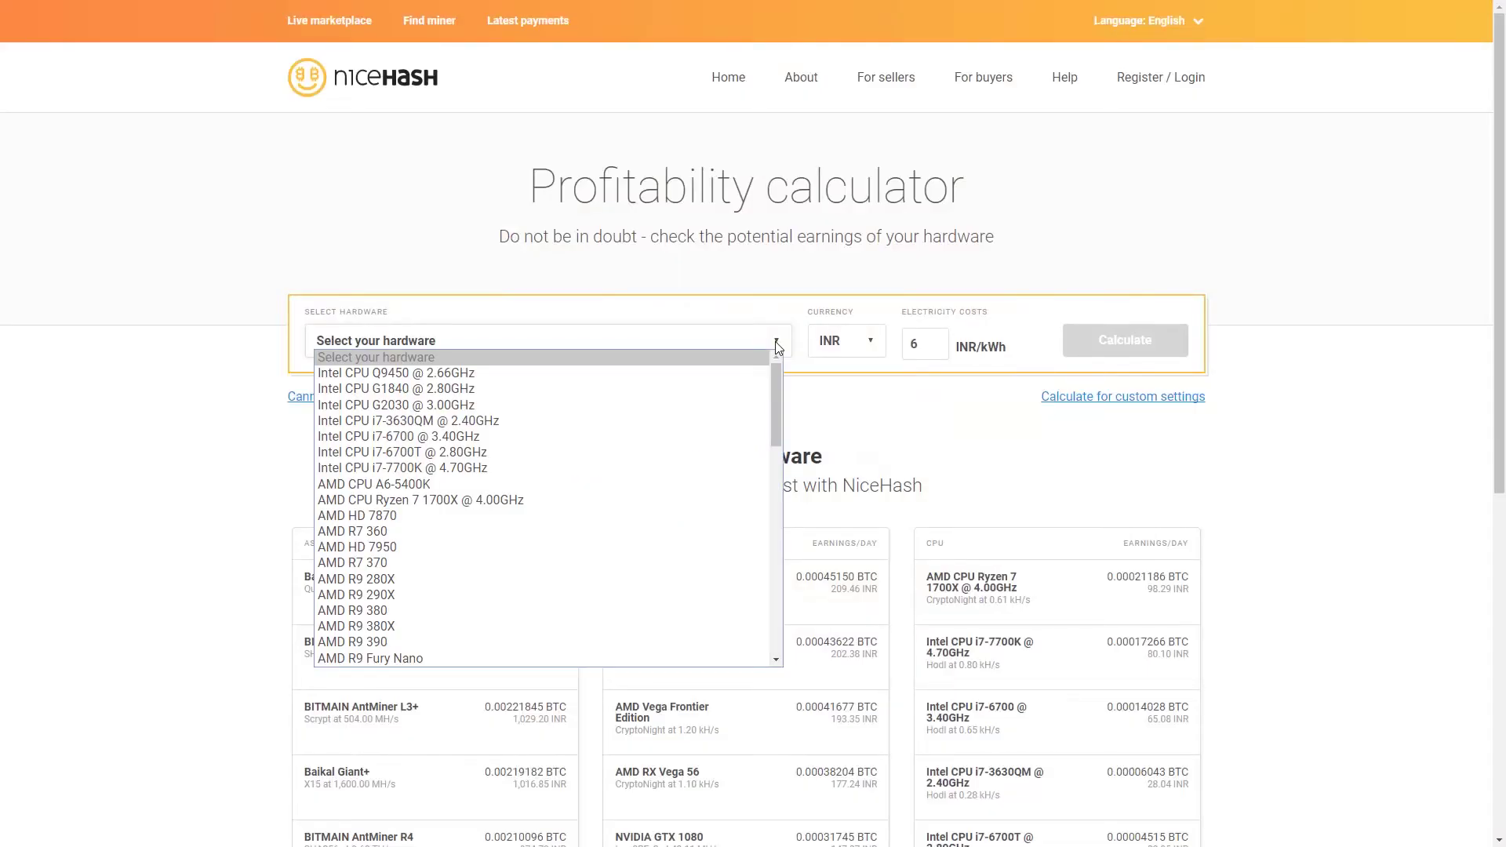
Calculate NVIDIA GTX 1080 Ti earnings at 6 INR/kWh and highlight the one-month income figure
{"action": "left_click_drag", "start_coordinate": [775, 408], "coordinate": [775, 510]}
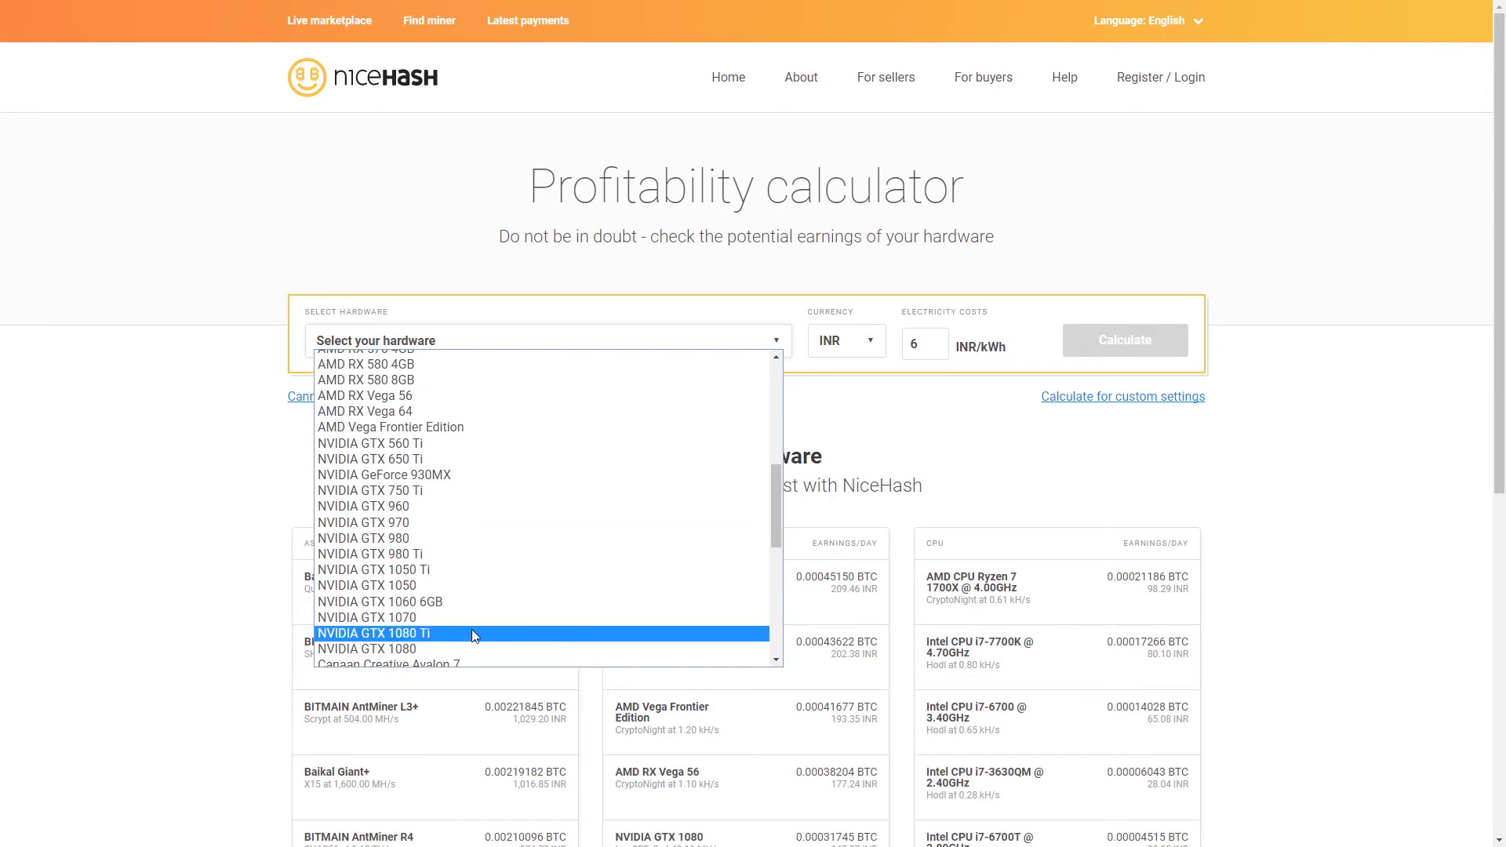
{"action": "left_click", "coordinate": [421, 636]}
{"action": "left_click", "coordinate": [1108, 343]}
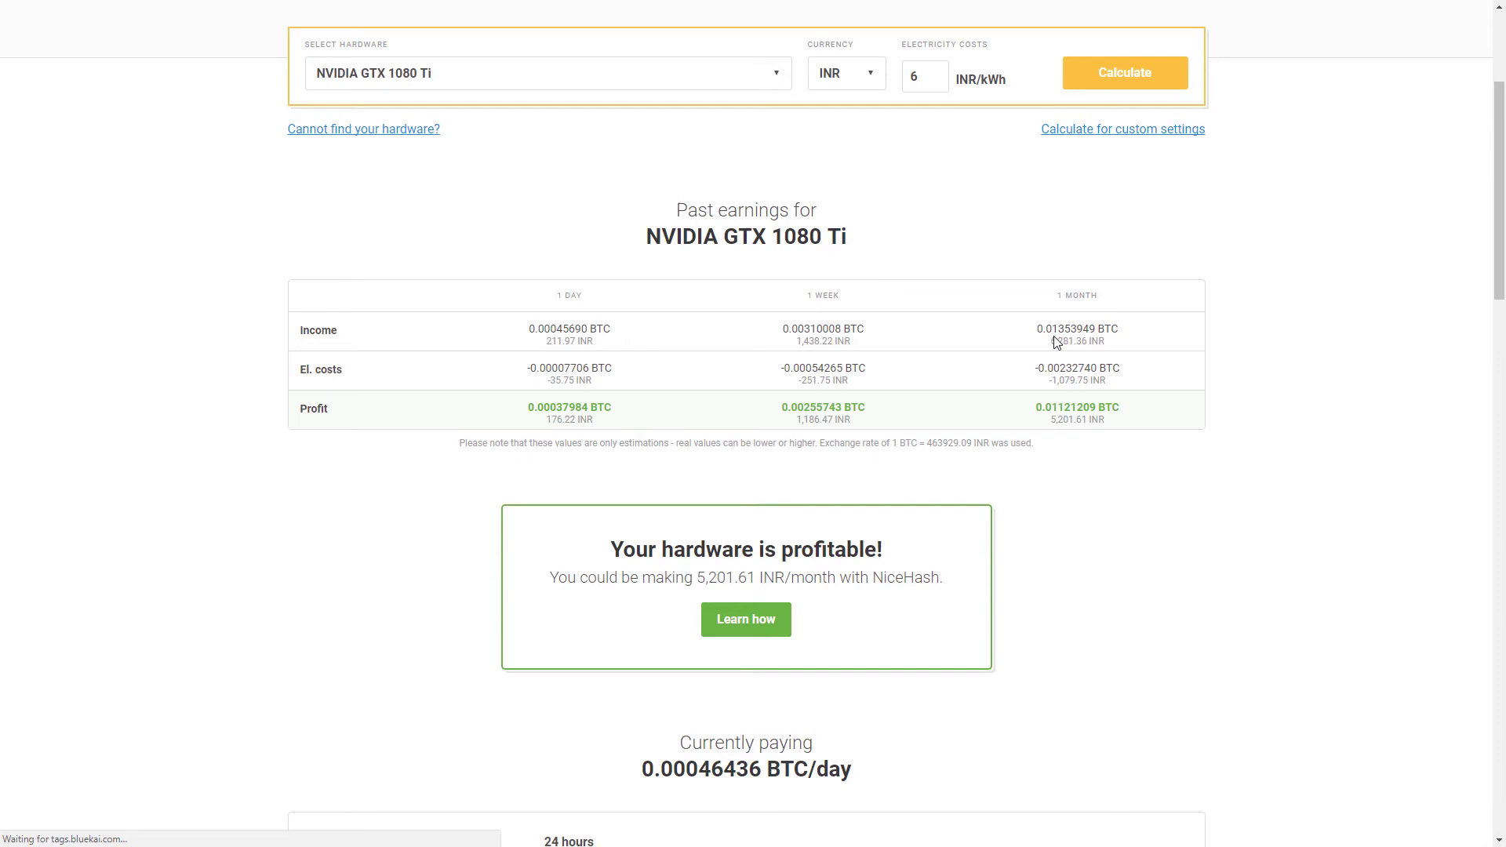
{"action": "left_click_drag", "start_coordinate": [1048, 334], "coordinate": [1067, 342]}
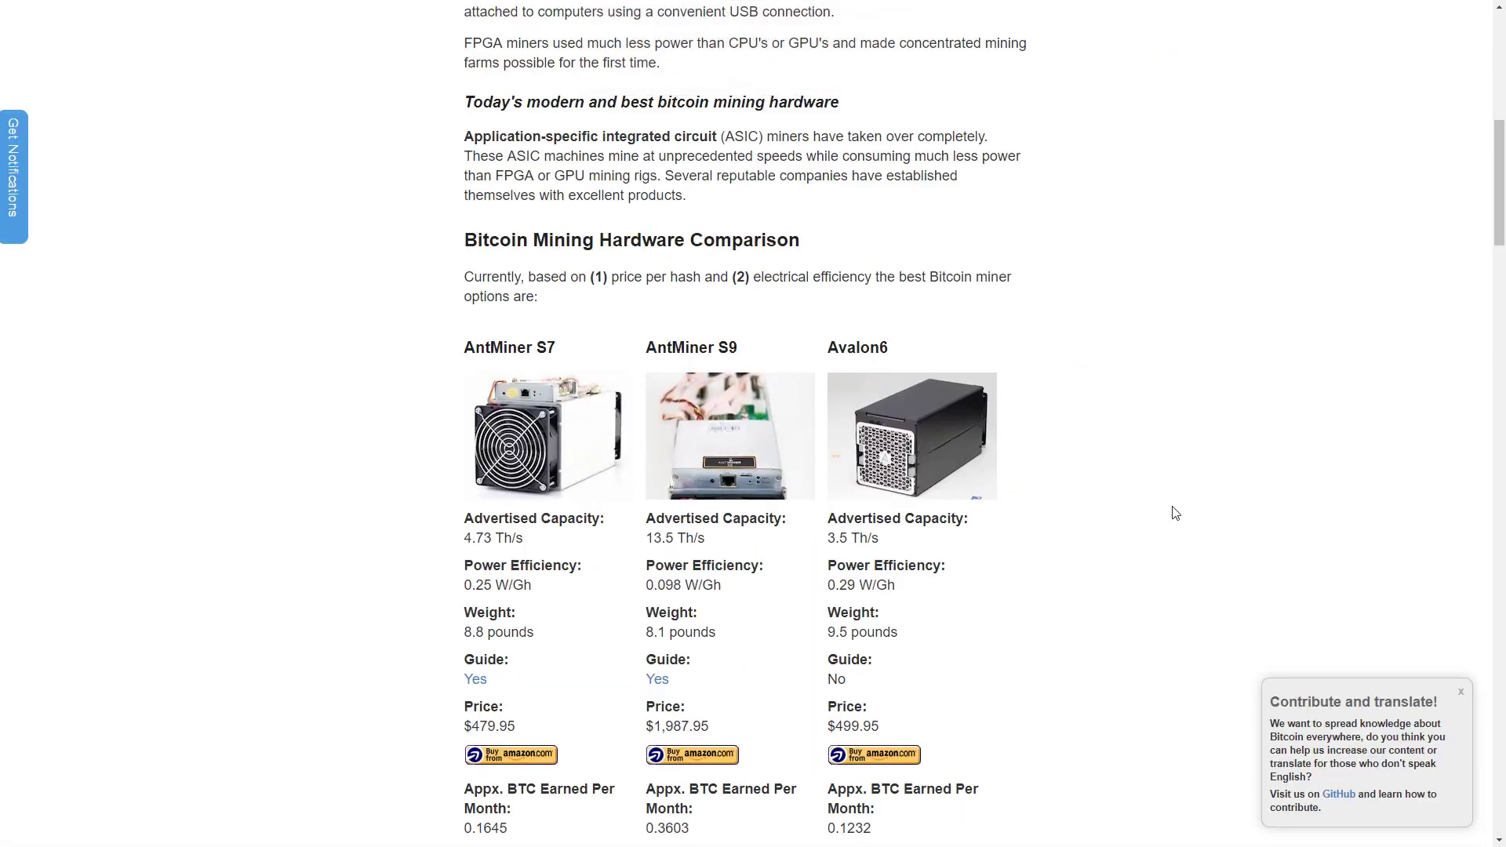
Scroll past the AntMiner and Avalon comparison cards to the Full List of Mining Hardware table
{"action": "scroll", "coordinate": [1174, 513], "scroll_direction": "down", "scroll_amount": 2}
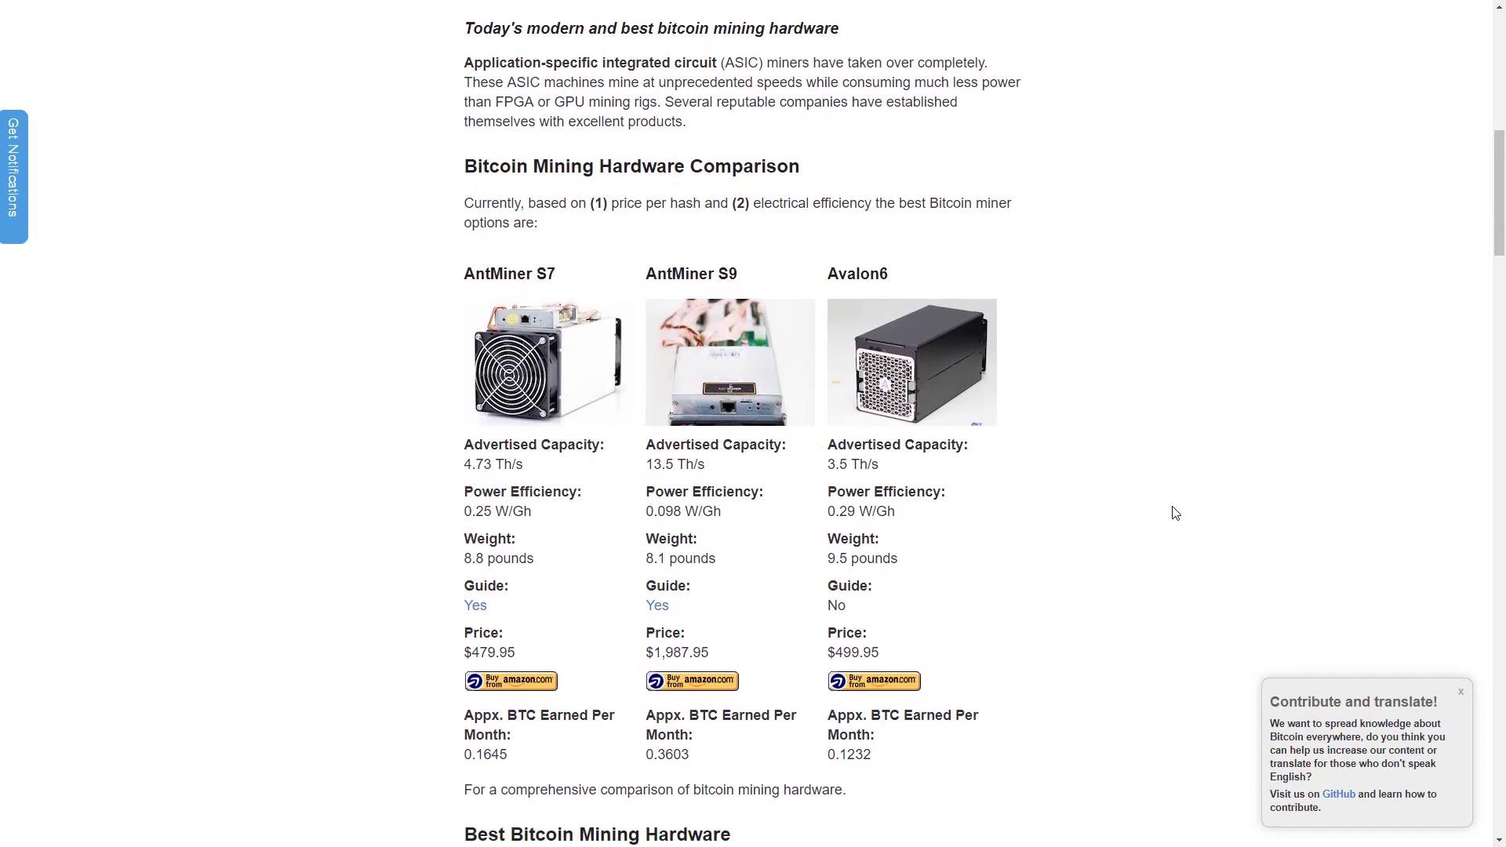
{"action": "scroll", "coordinate": [1174, 512], "scroll_direction": "down", "scroll_amount": 2}
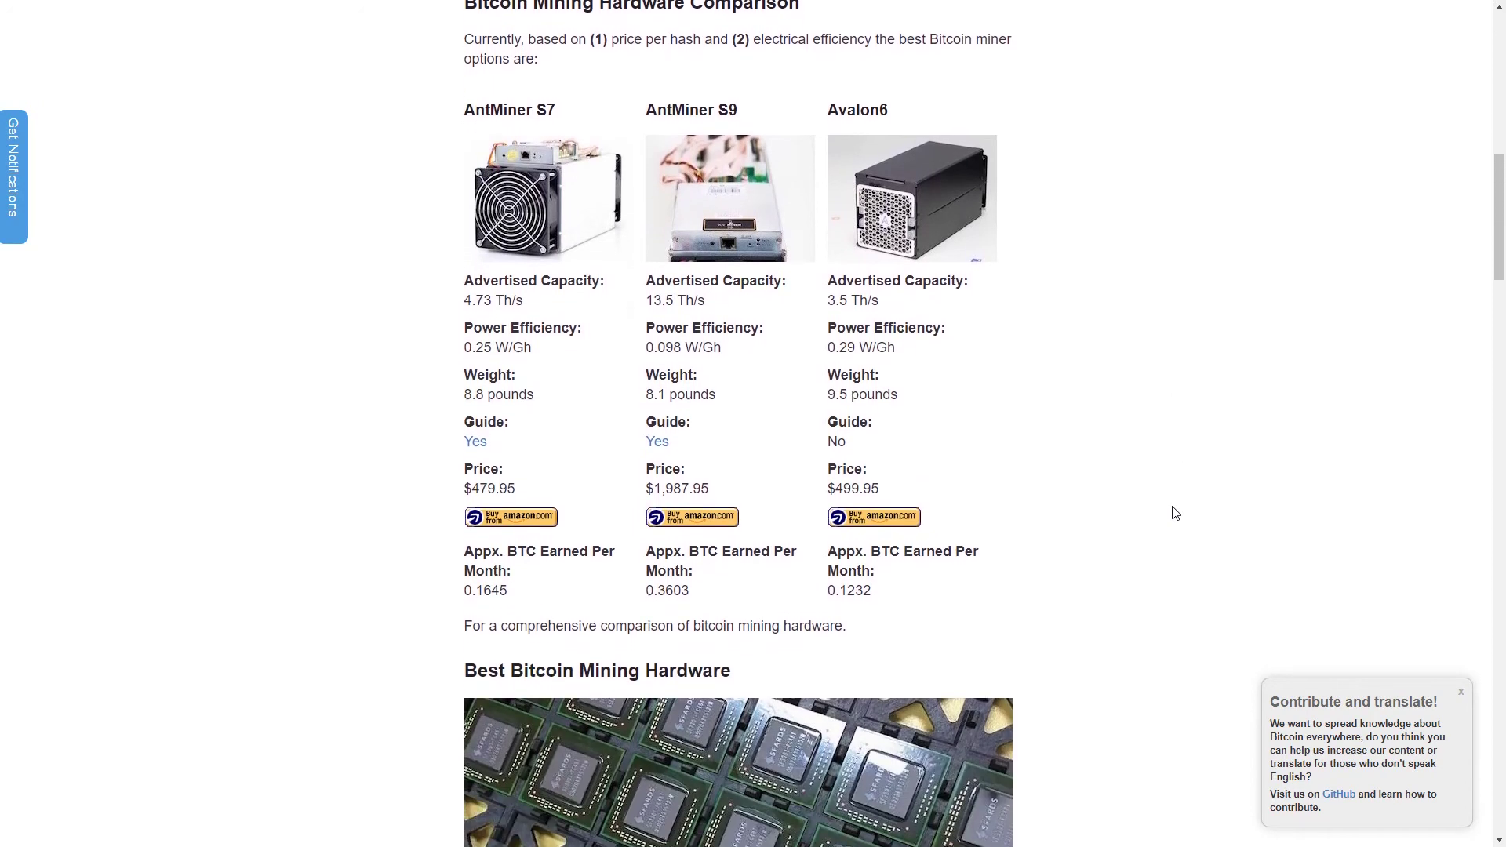
{"action": "scroll", "coordinate": [1175, 513], "scroll_direction": "up", "scroll_amount": 1}
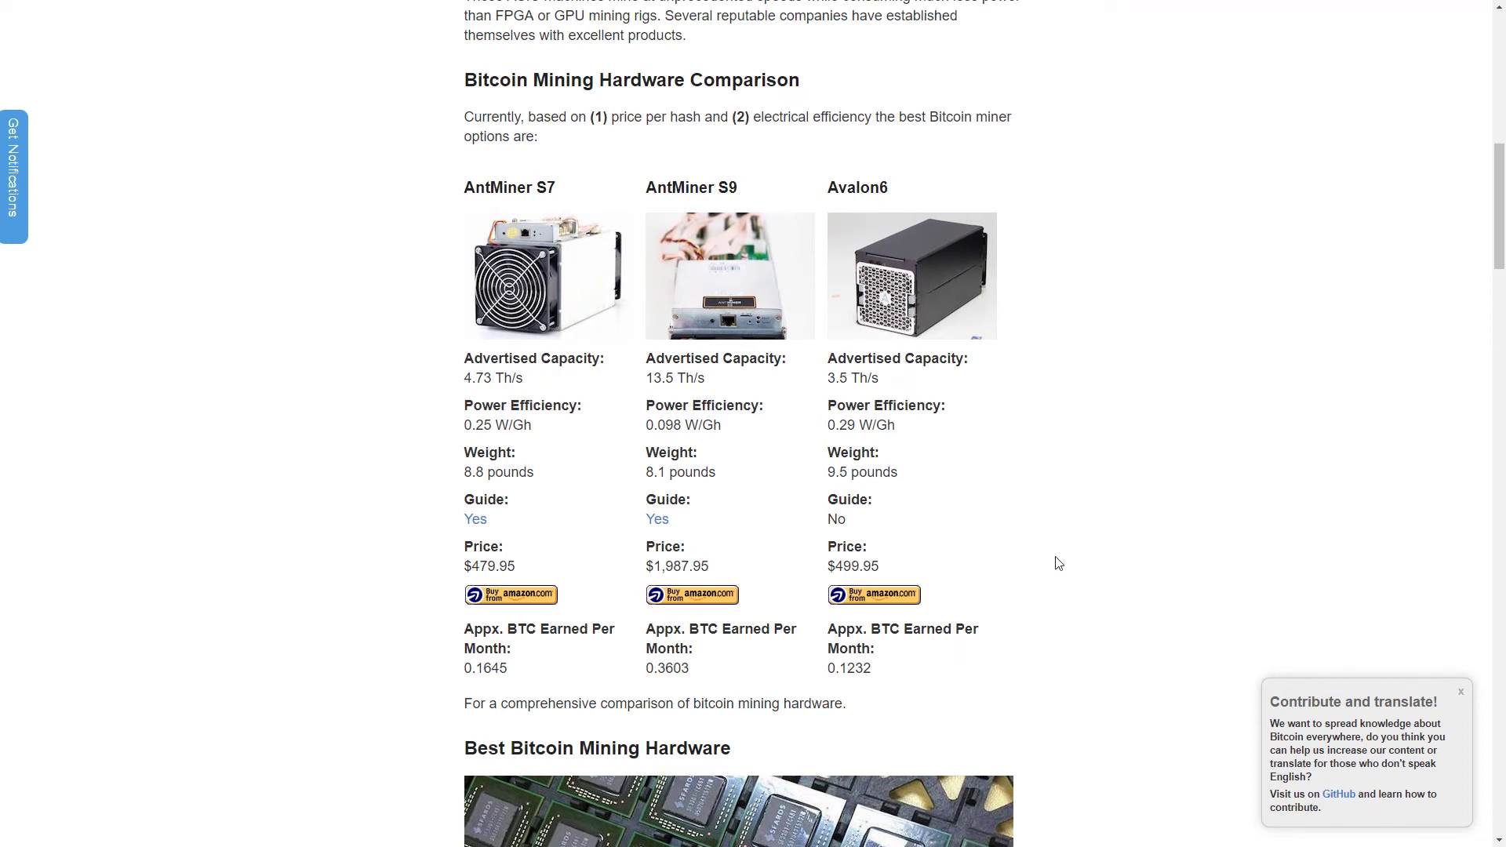
{"action": "scroll", "coordinate": [1058, 563], "scroll_direction": "down", "scroll_amount": 15}
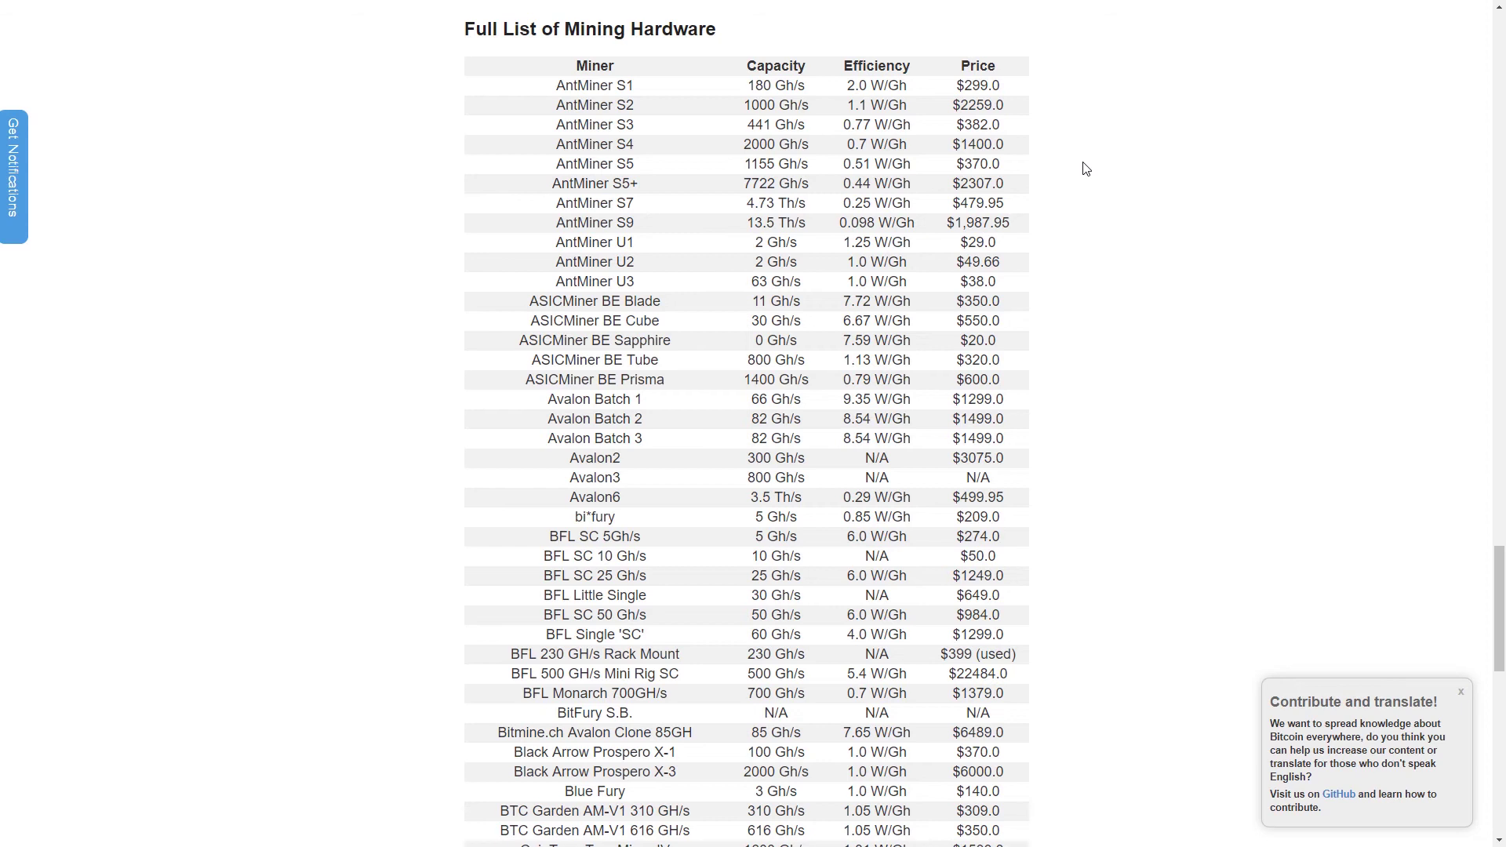
{"action": "scroll", "coordinate": [1085, 168], "scroll_direction": "down", "scroll_amount": 1}
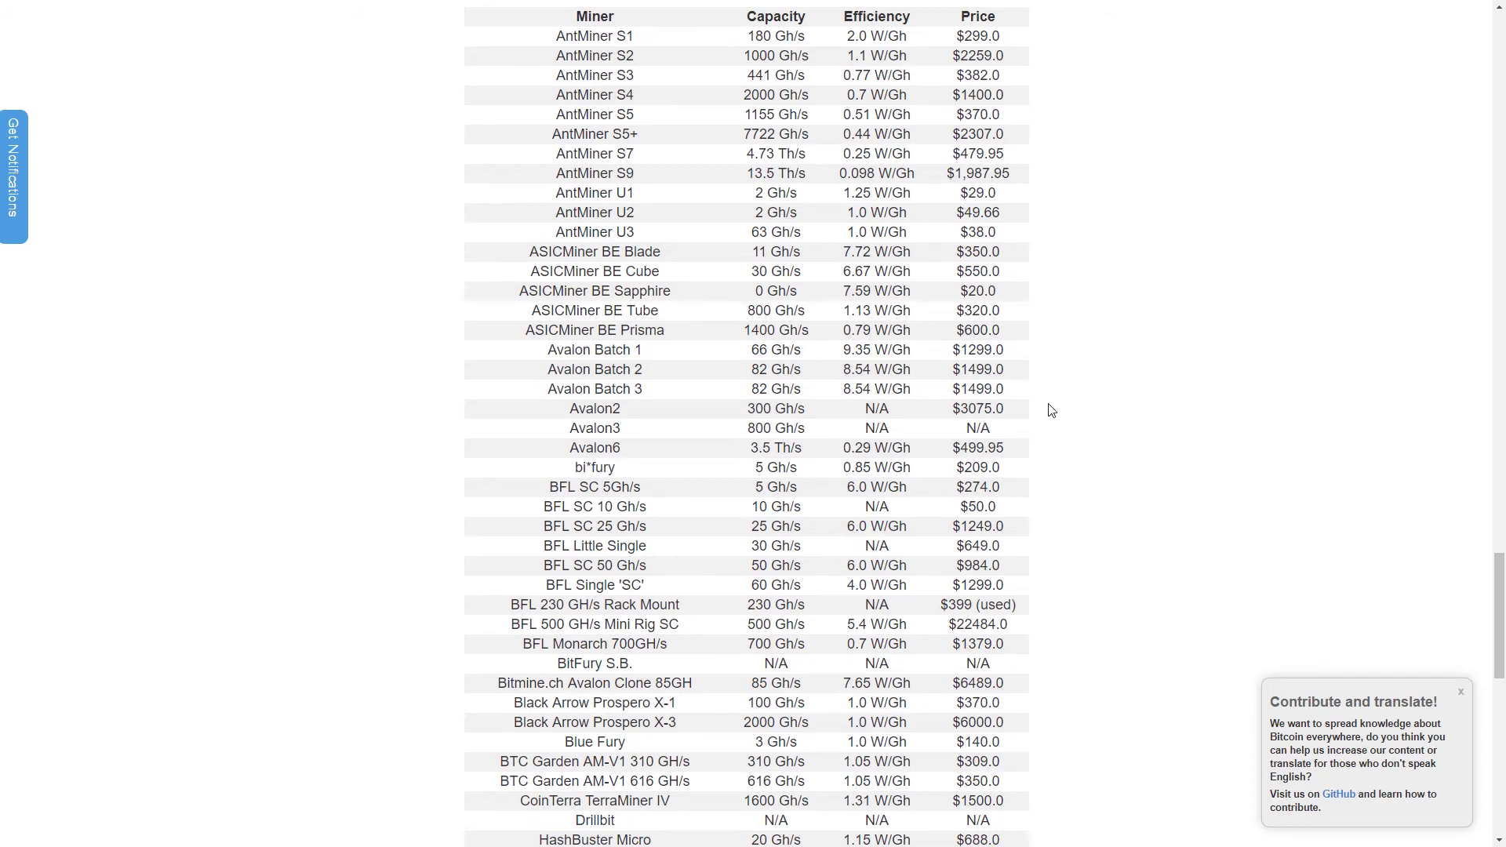
{"action": "scroll", "coordinate": [1051, 410], "scroll_direction": "down", "scroll_amount": 5}
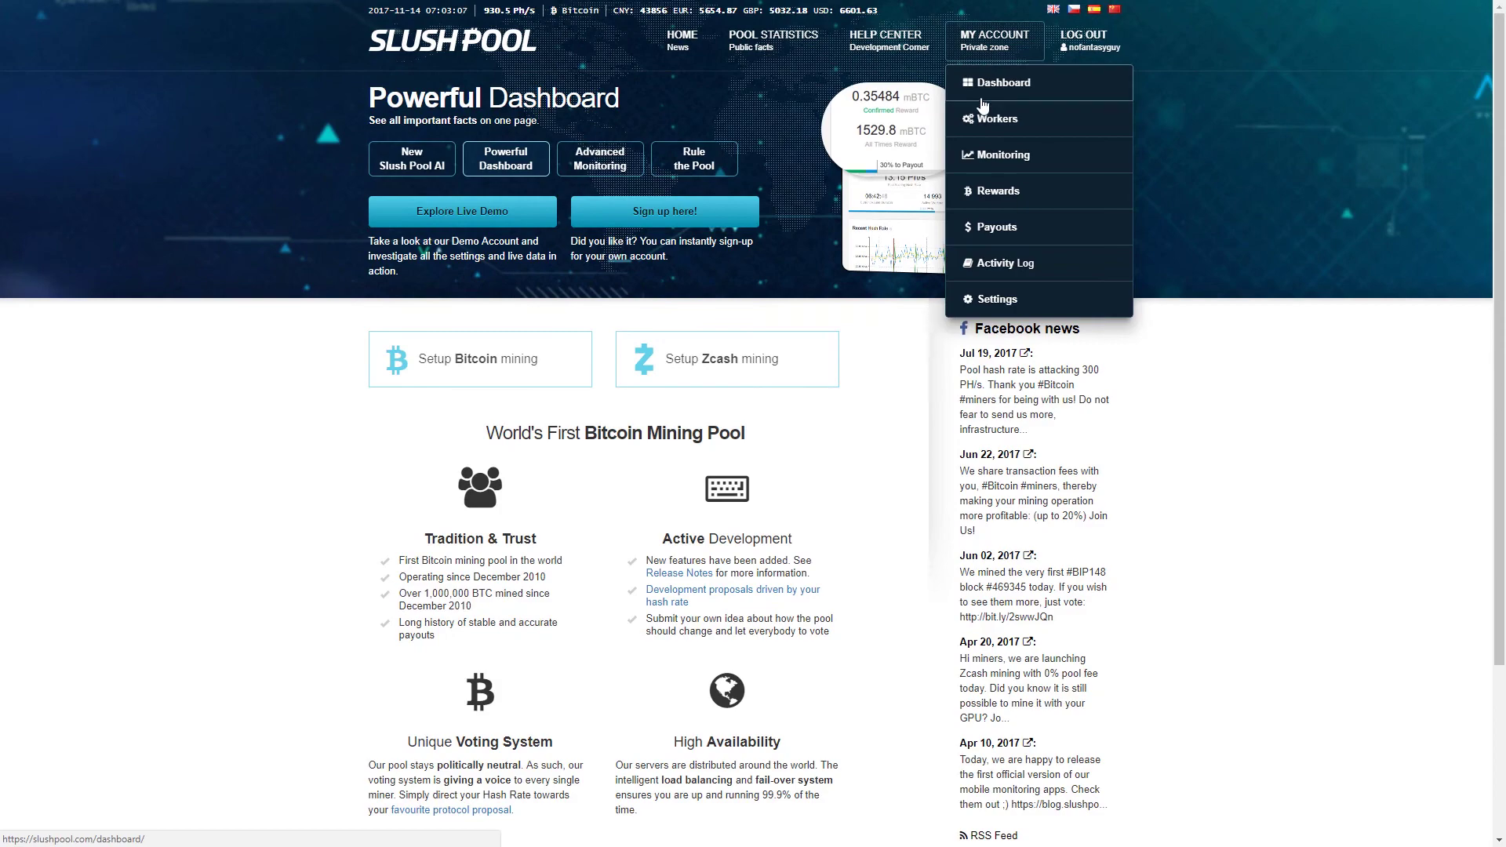
Open the Slush Pool account dashboard and look over its contents
{"action": "left_click", "coordinate": [982, 104]}
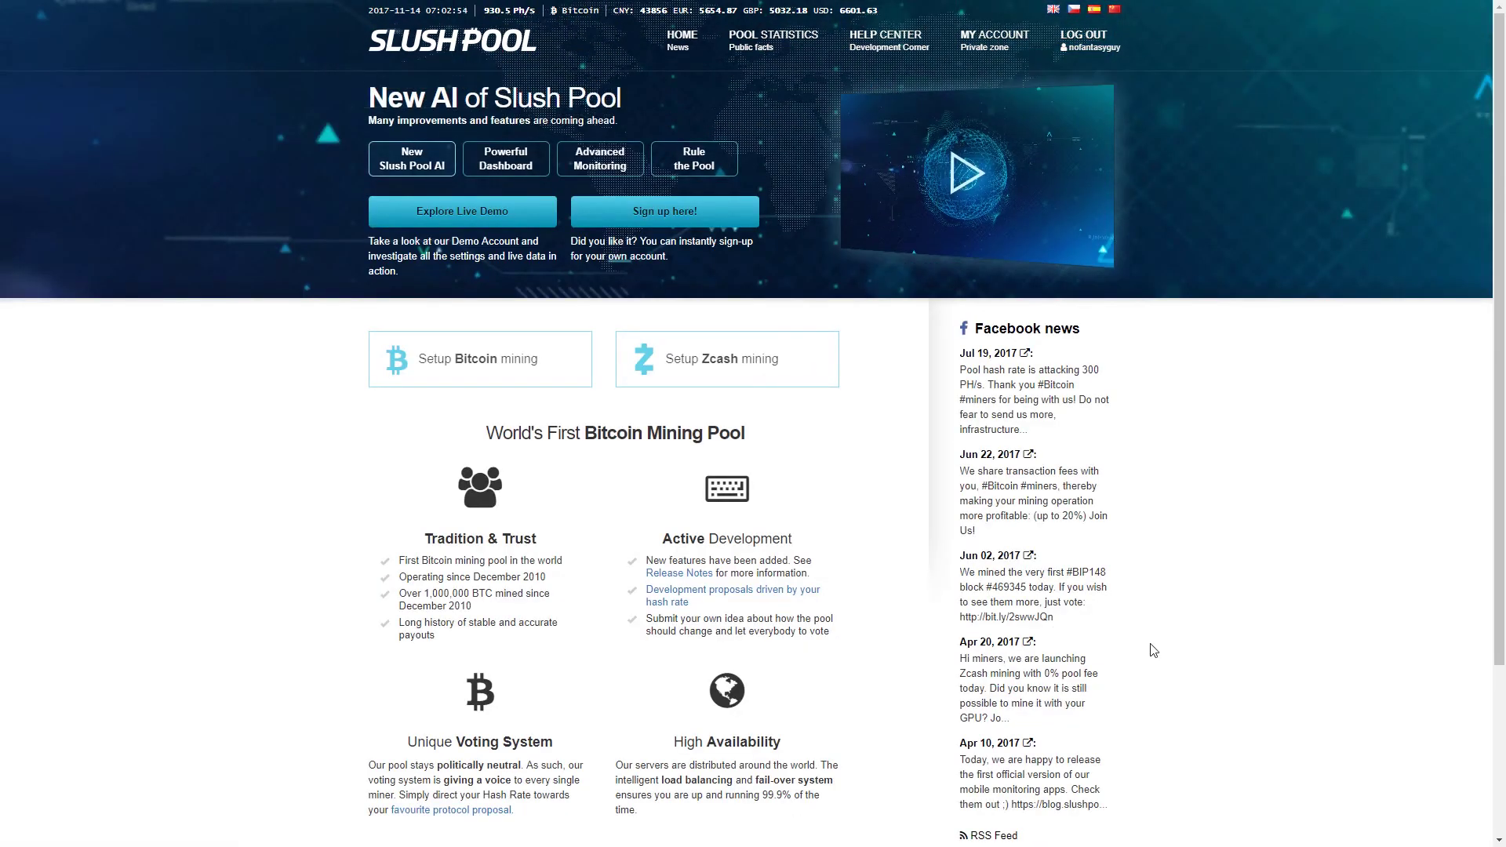
{"action": "scroll", "coordinate": [1153, 649], "scroll_direction": "down", "scroll_amount": 3}
{"action": "scroll", "coordinate": [1153, 650], "scroll_direction": "up", "scroll_amount": 3}
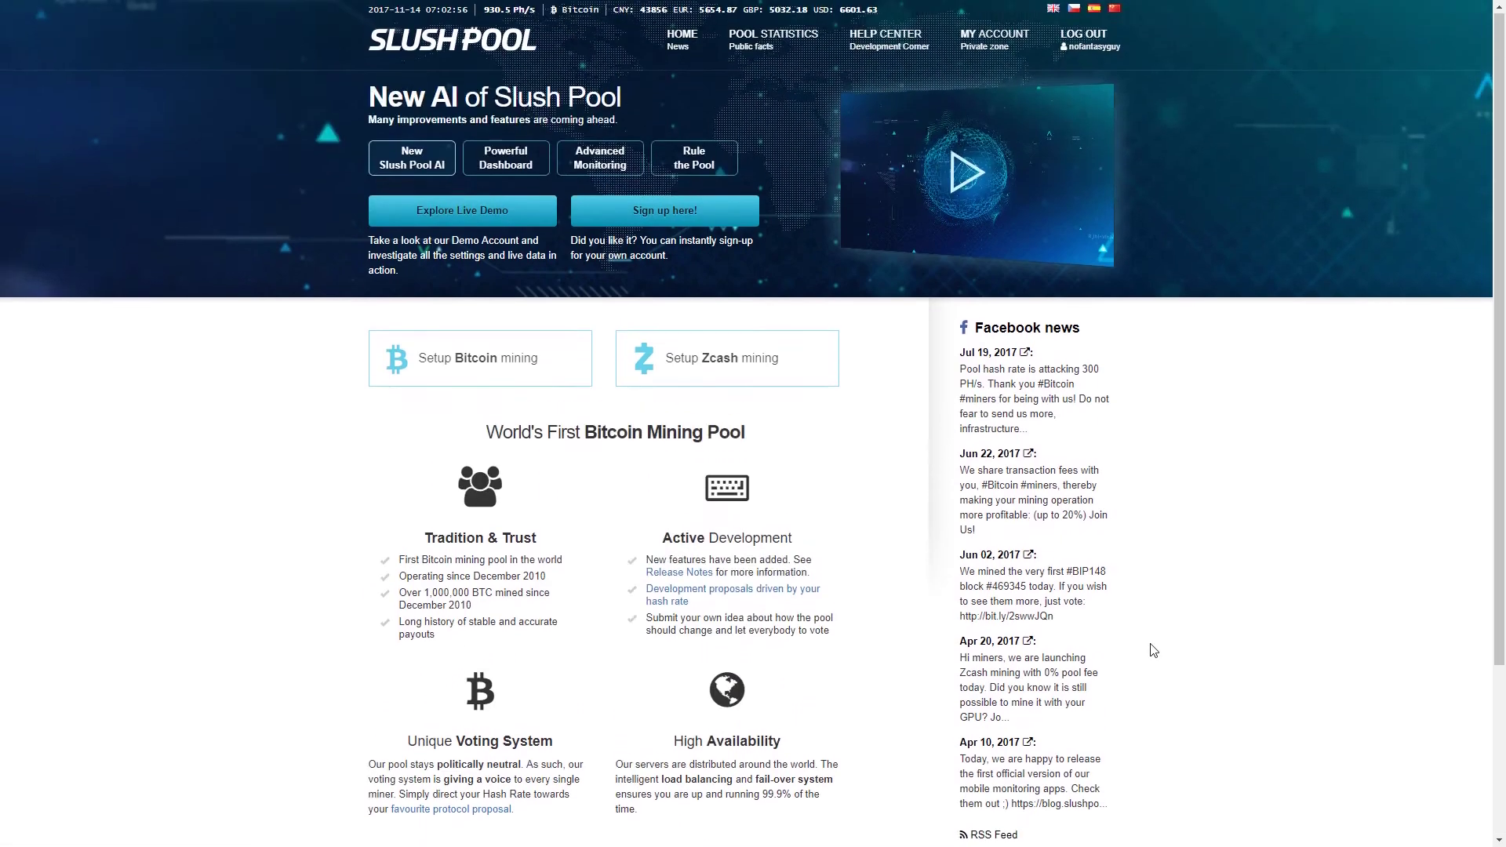
{"action": "scroll", "coordinate": [1153, 649], "scroll_direction": "down", "scroll_amount": 3}
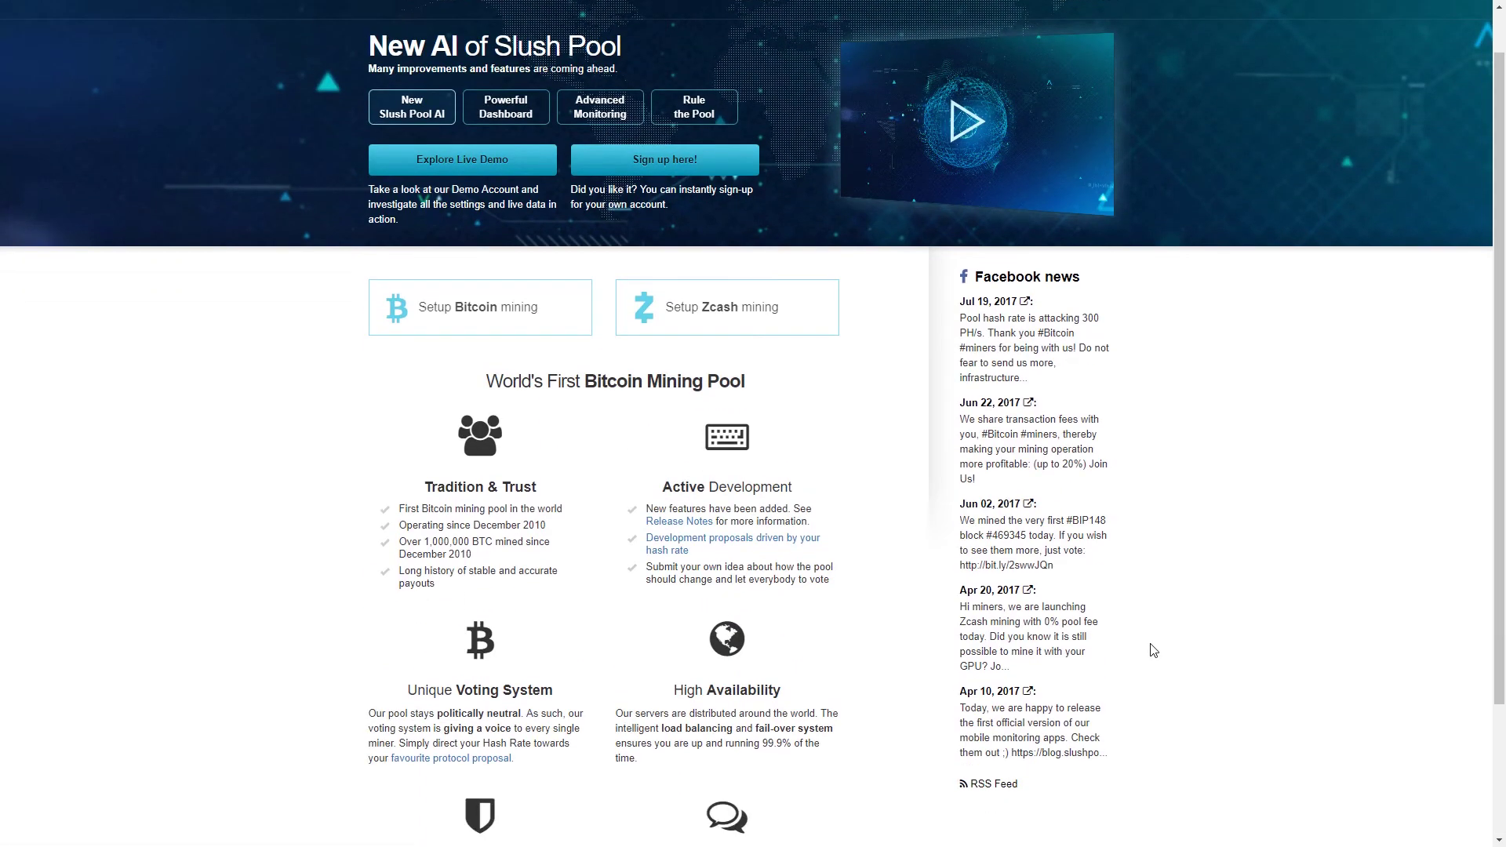
{"action": "scroll", "coordinate": [1153, 649], "scroll_direction": "up", "scroll_amount": 3}
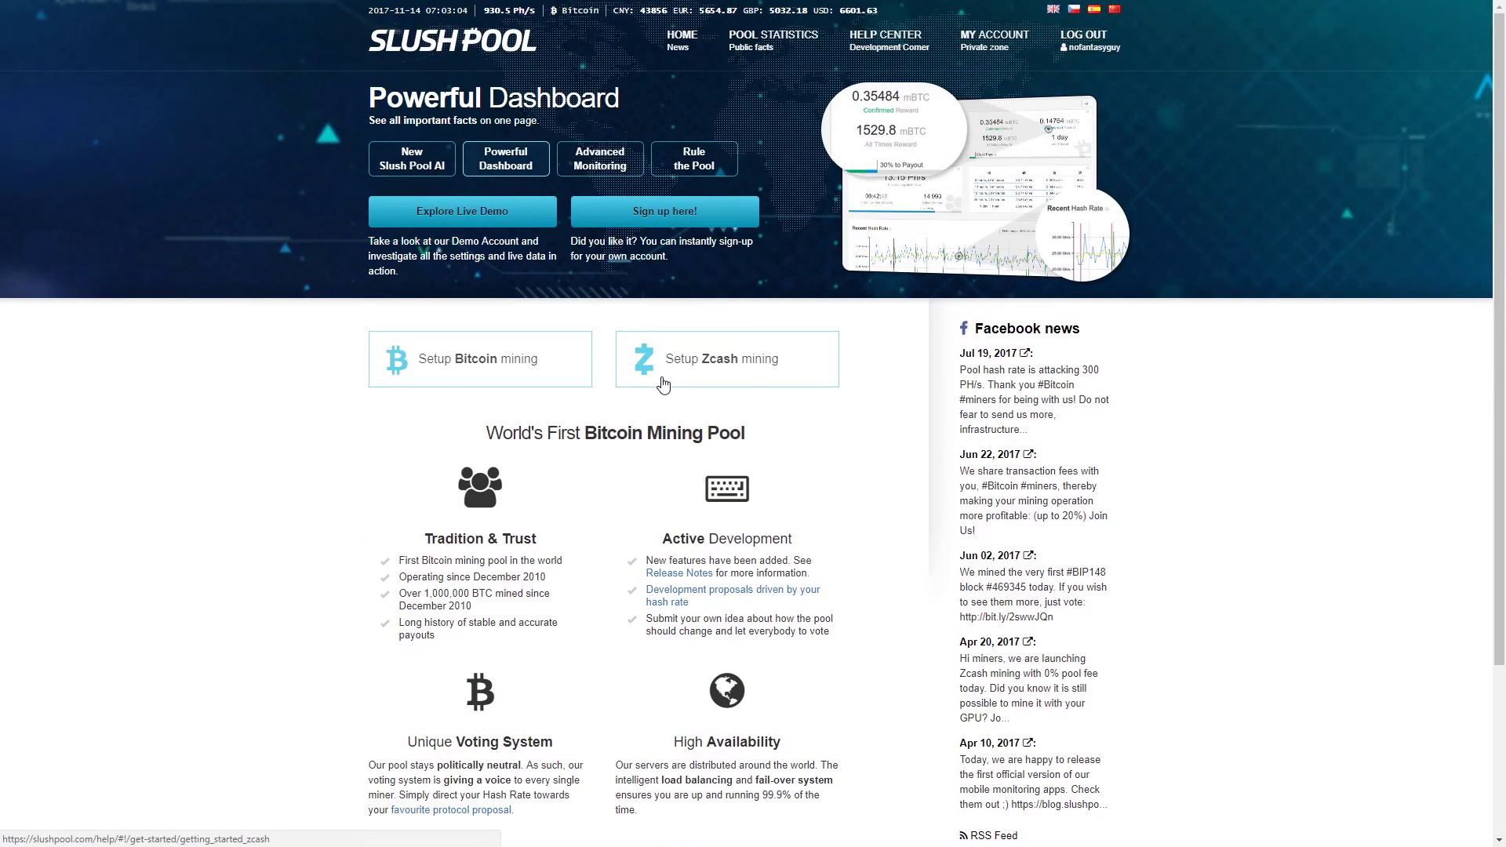
{"action": "left_click", "coordinate": [995, 39]}
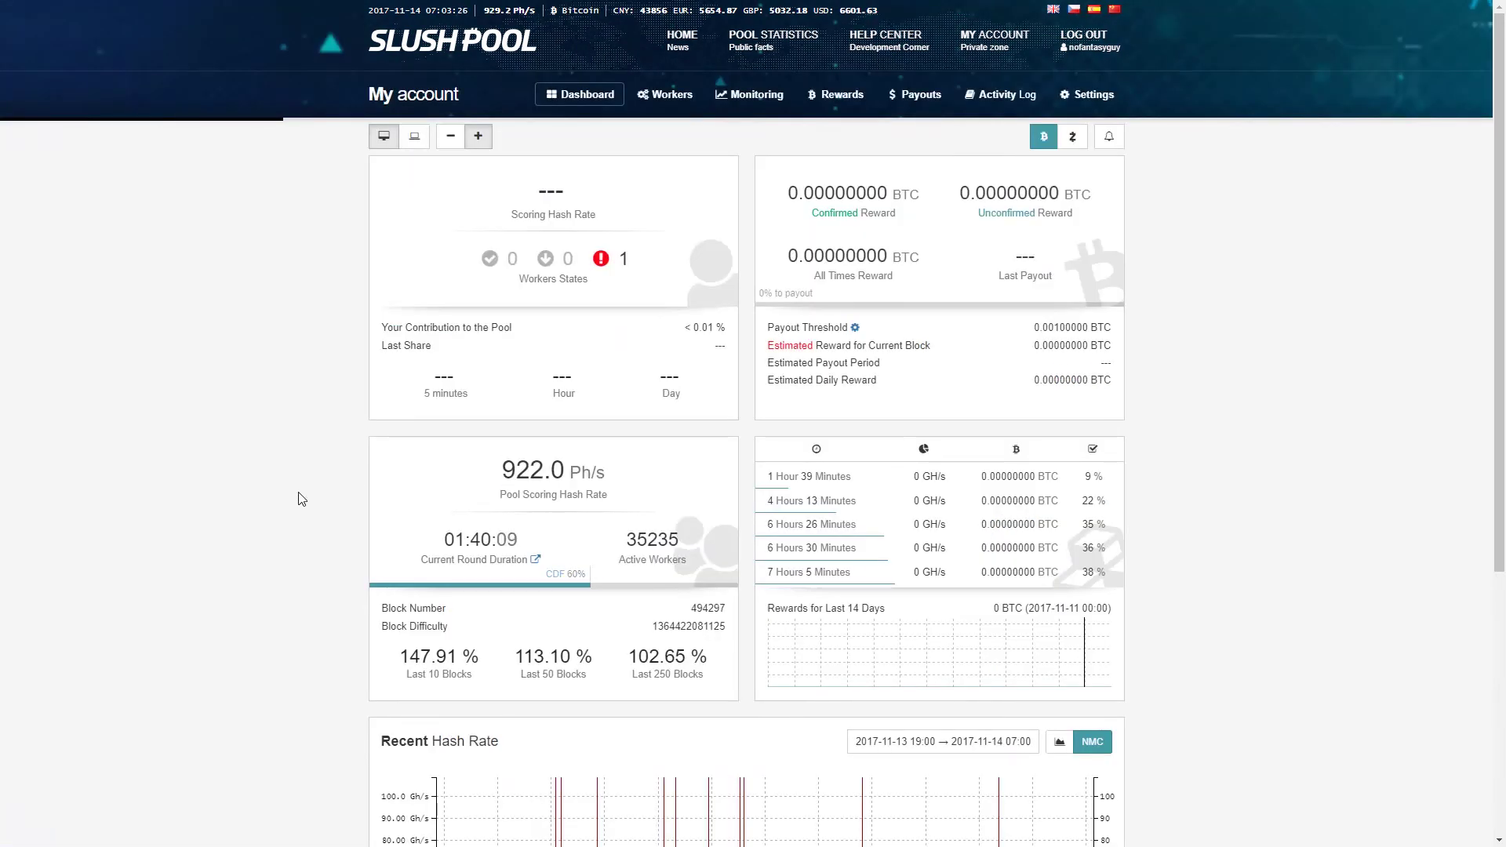
{"action": "scroll", "coordinate": [298, 499], "scroll_direction": "down", "scroll_amount": 2}
{"action": "scroll", "coordinate": [298, 499], "scroll_direction": "up", "scroll_amount": 2}
Show the Bitcoin Payouts settings with the wallet address and payout threshold
{"action": "left_click", "coordinate": [1086, 106]}
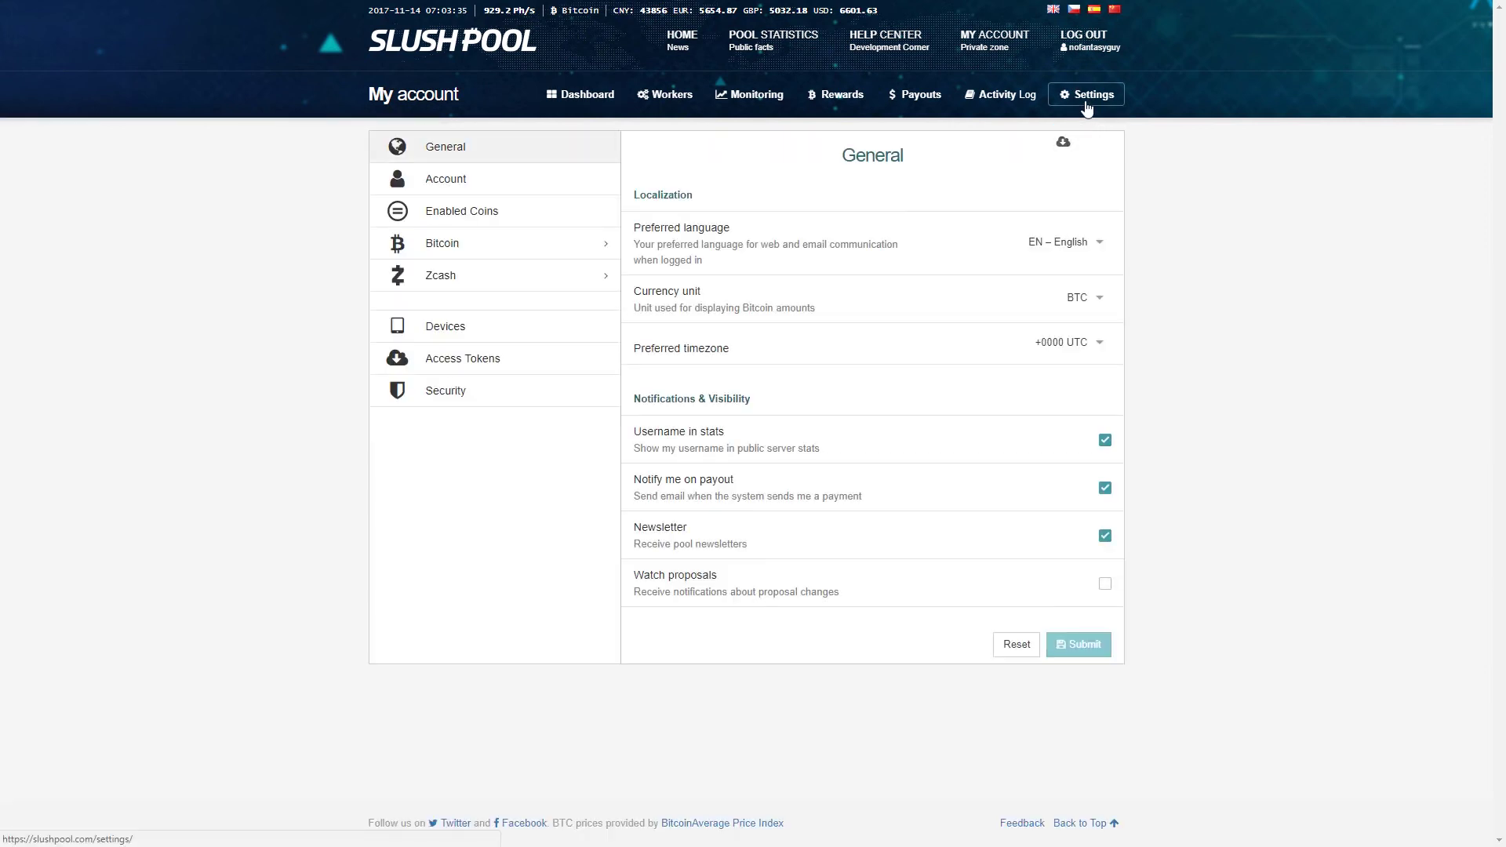
{"action": "left_click", "coordinate": [531, 250]}
{"action": "left_click", "coordinate": [463, 331]}
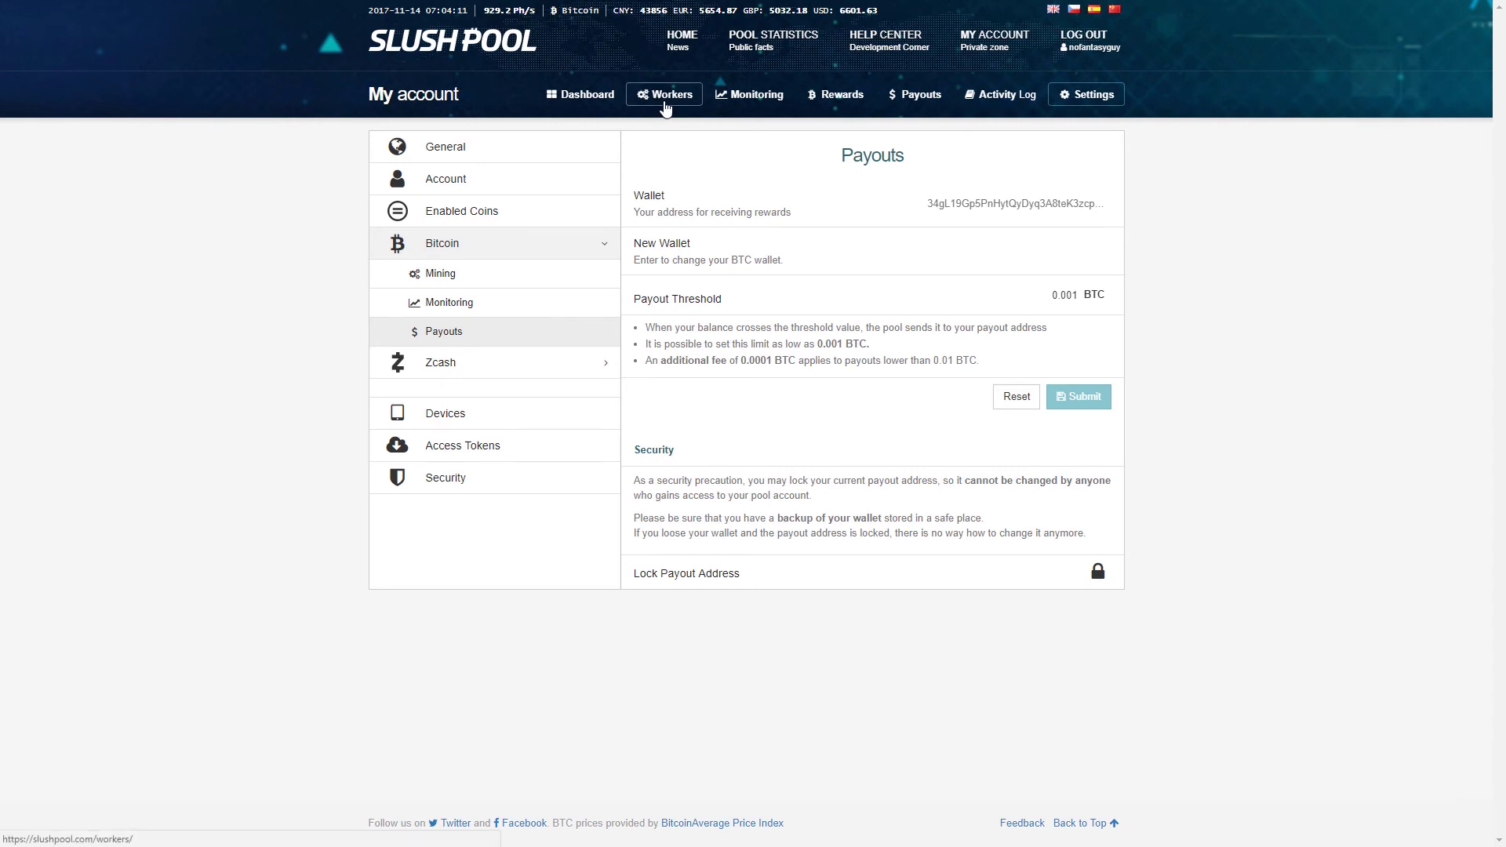
{"action": "left_click", "coordinate": [665, 108]}
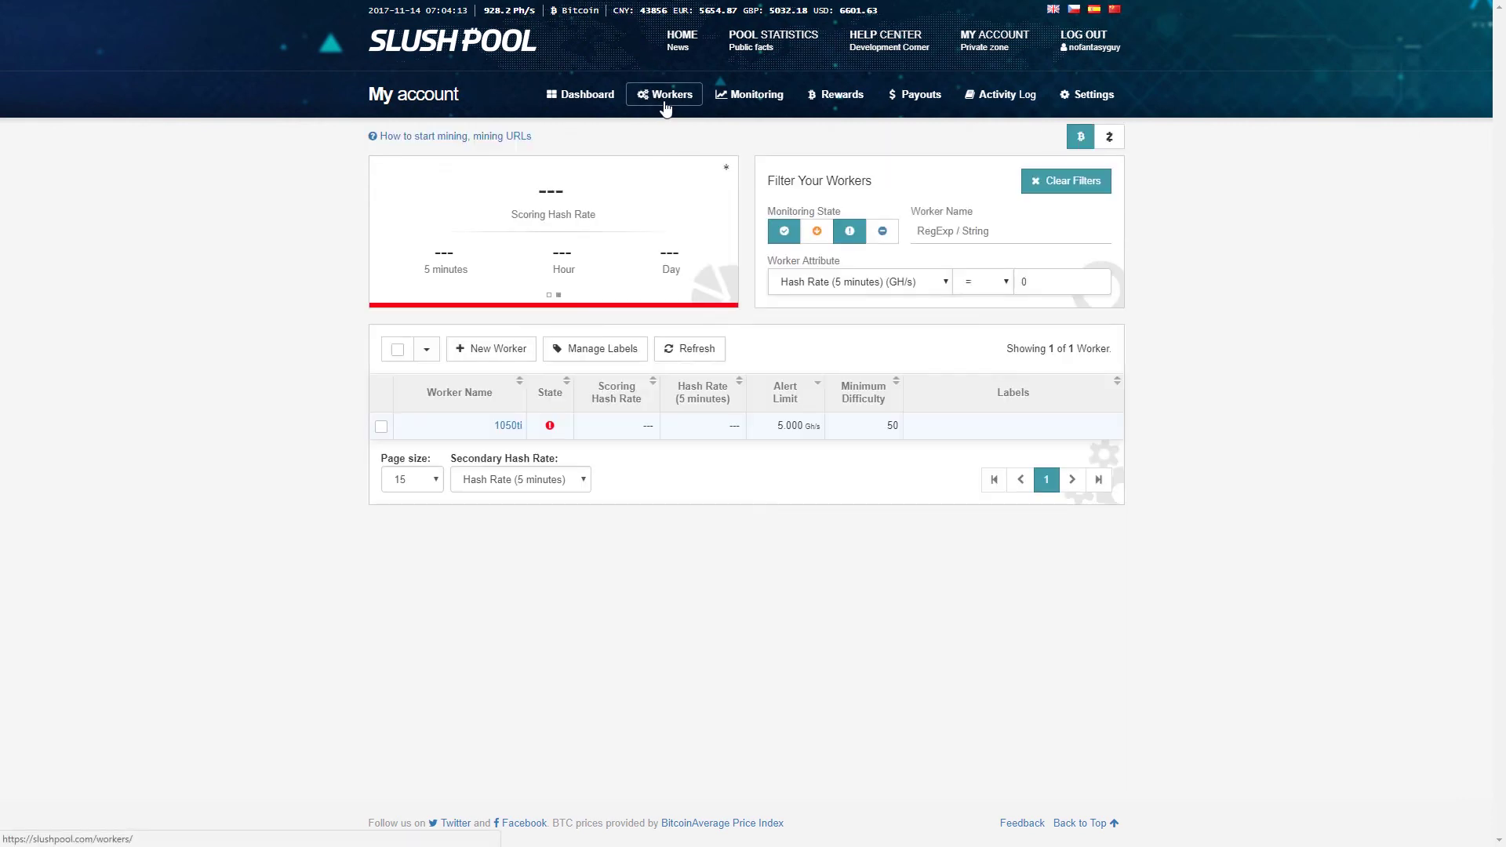
Create a new Slush Pool worker with the name 1050ti
{"action": "left_click", "coordinate": [473, 363]}
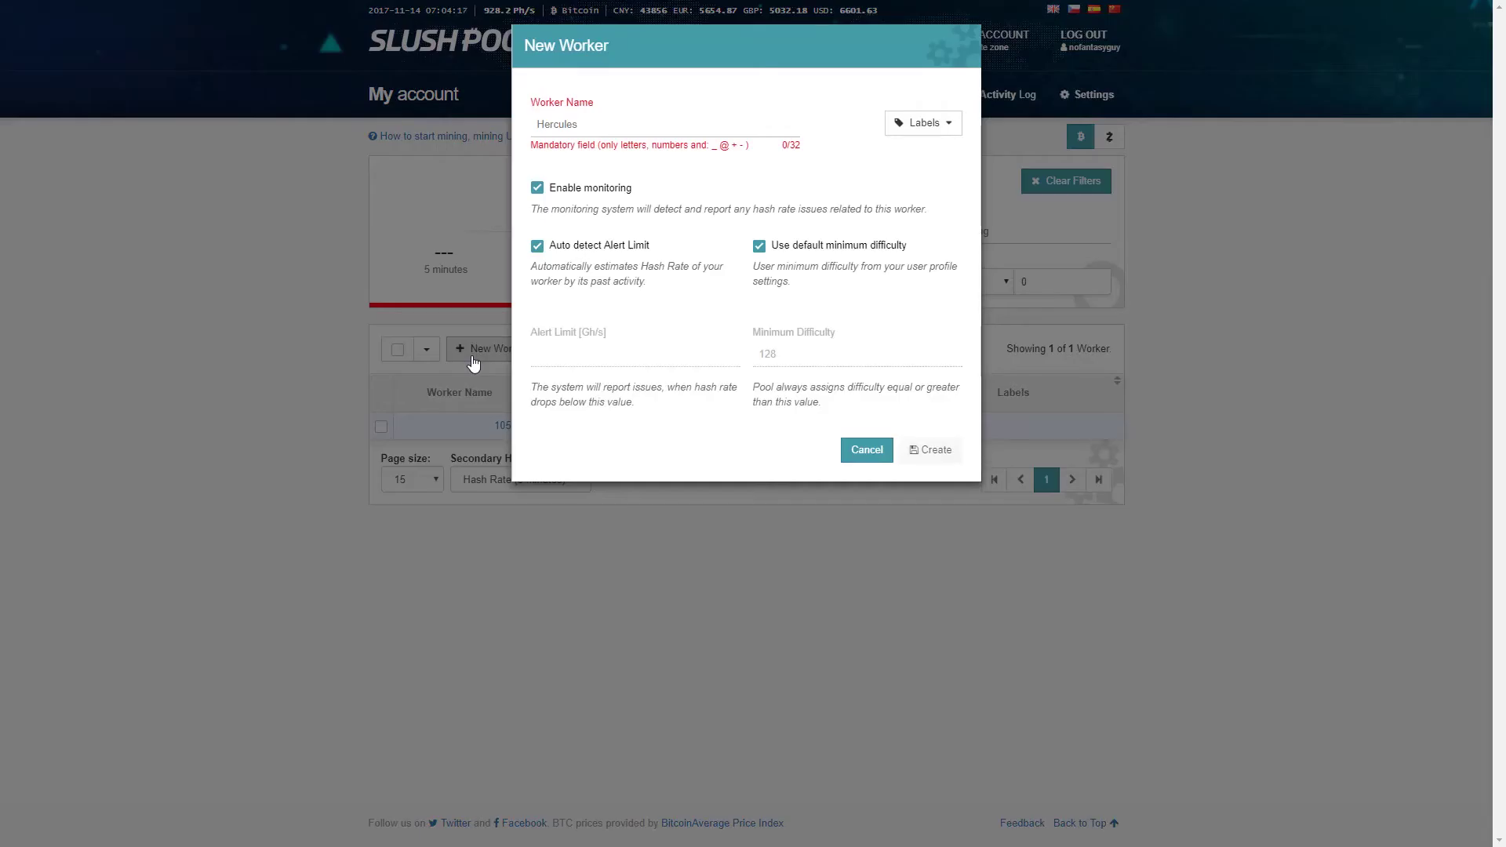
{"action": "left_click", "coordinate": [606, 124]}
{"action": "type", "text": "1"}
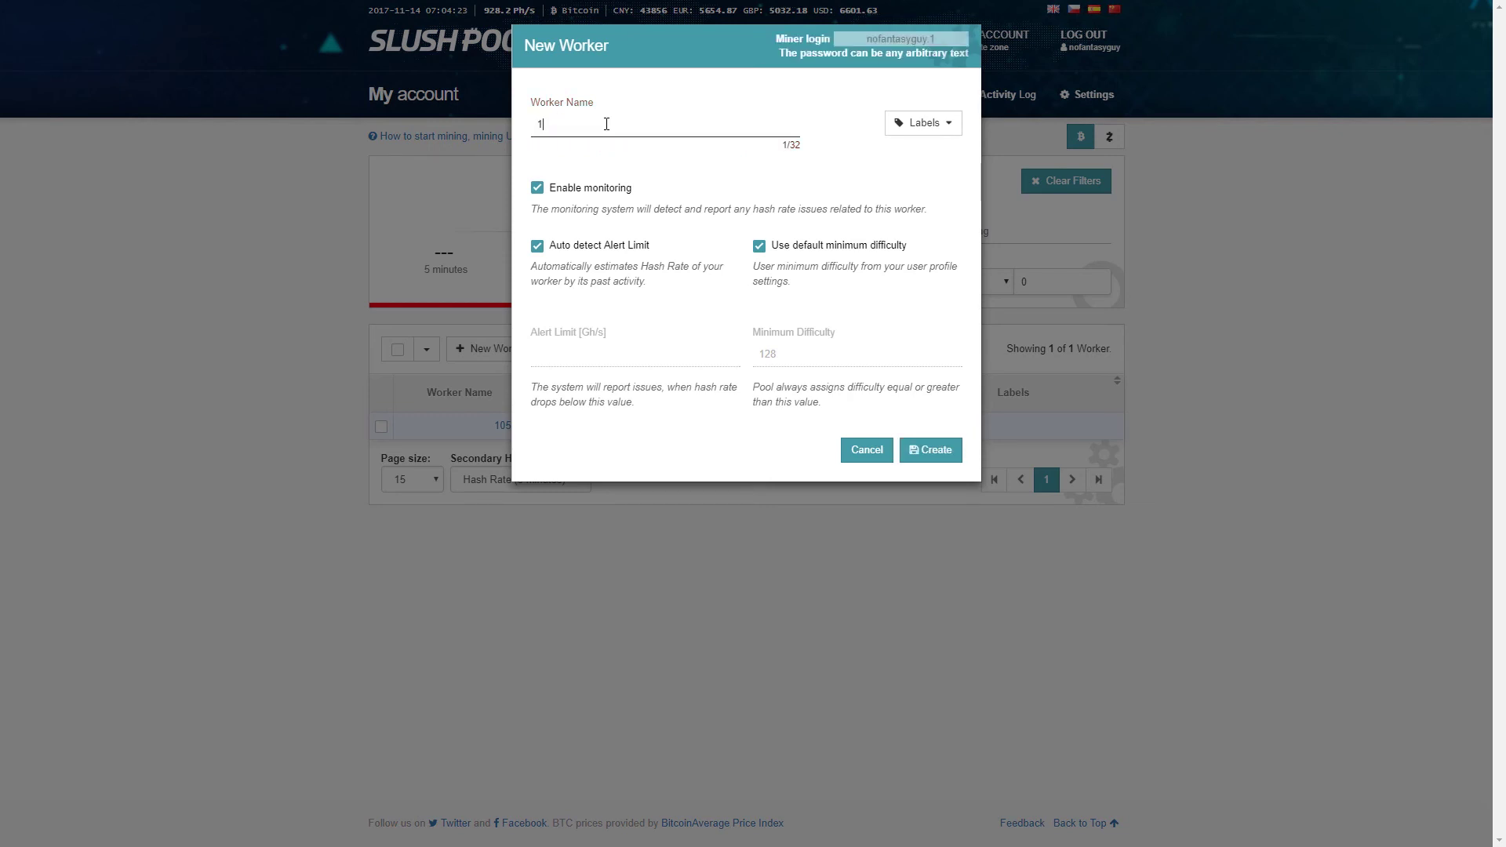
{"action": "type", "text": "050"}
{"action": "type", "text": "ti"}
{"action": "key", "text": "Return"}
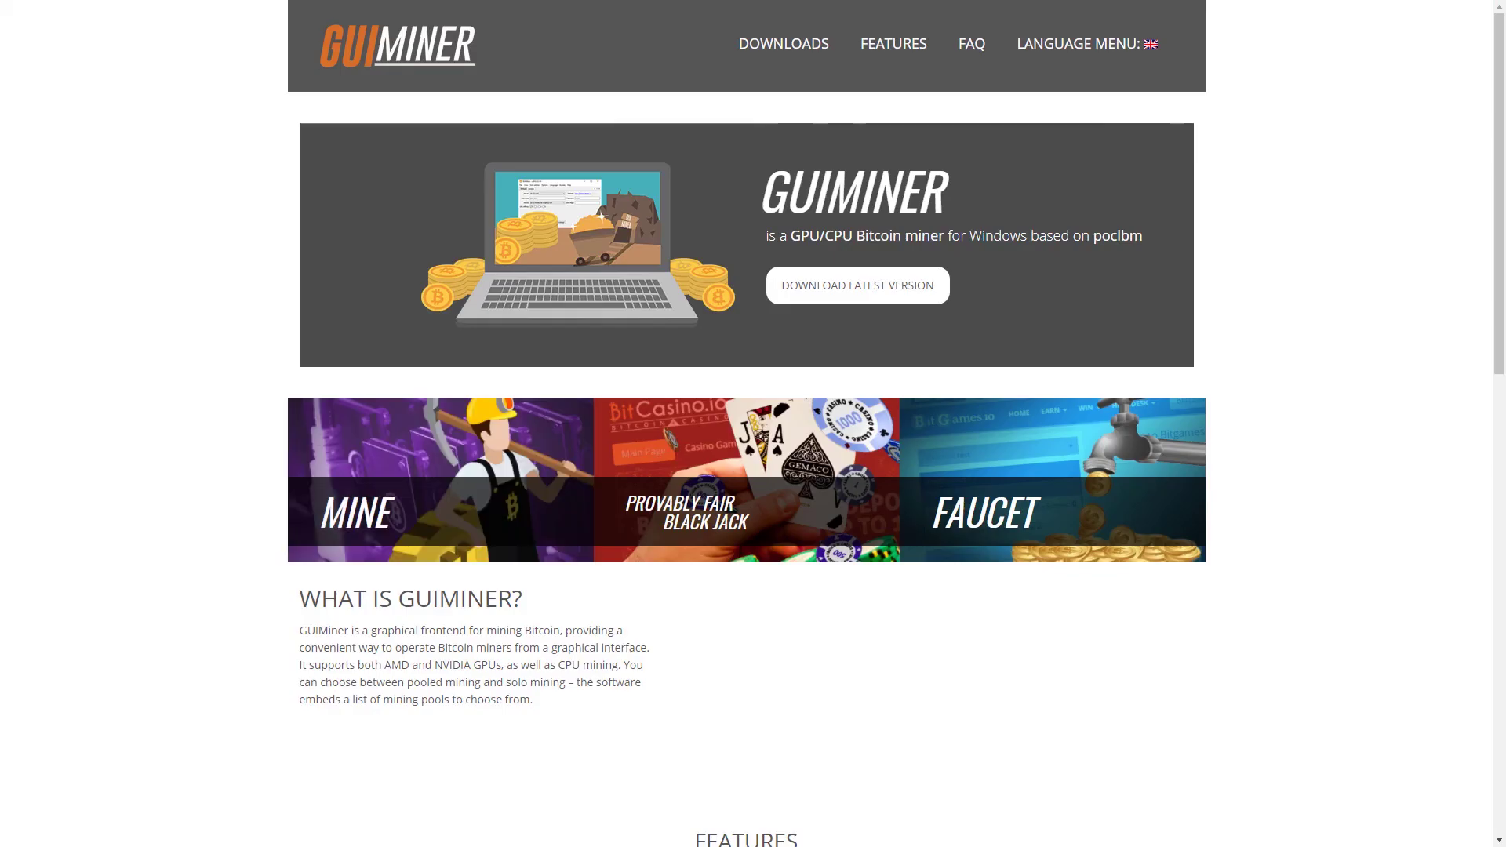
Download the latest GUIMiner version from the GUIMiner website
{"action": "scroll", "coordinate": [1331, 374], "scroll_direction": "down", "scroll_amount": 3}
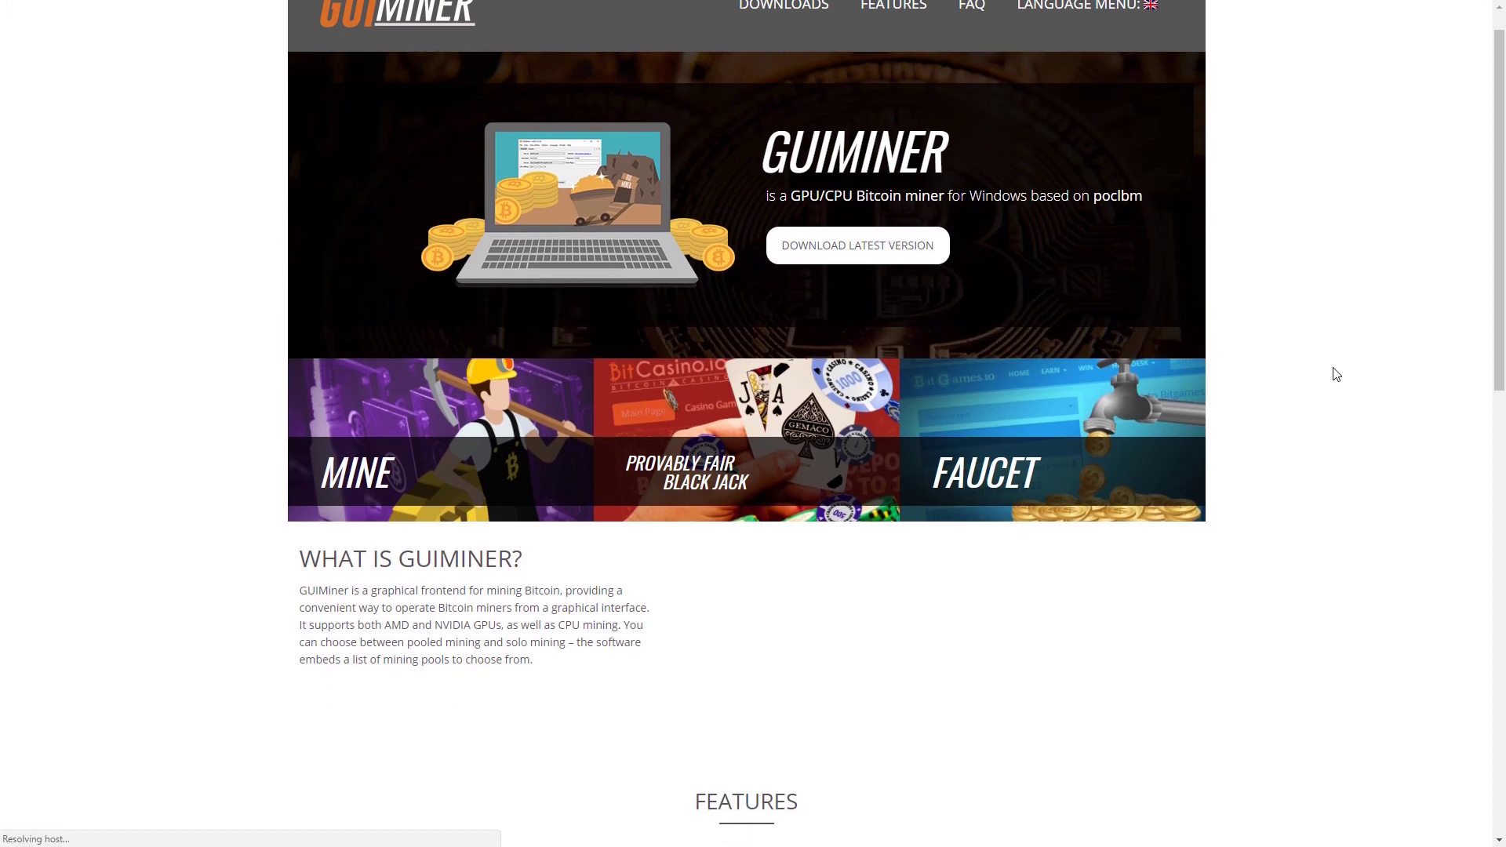
{"action": "scroll", "coordinate": [1337, 374], "scroll_direction": "up", "scroll_amount": 3}
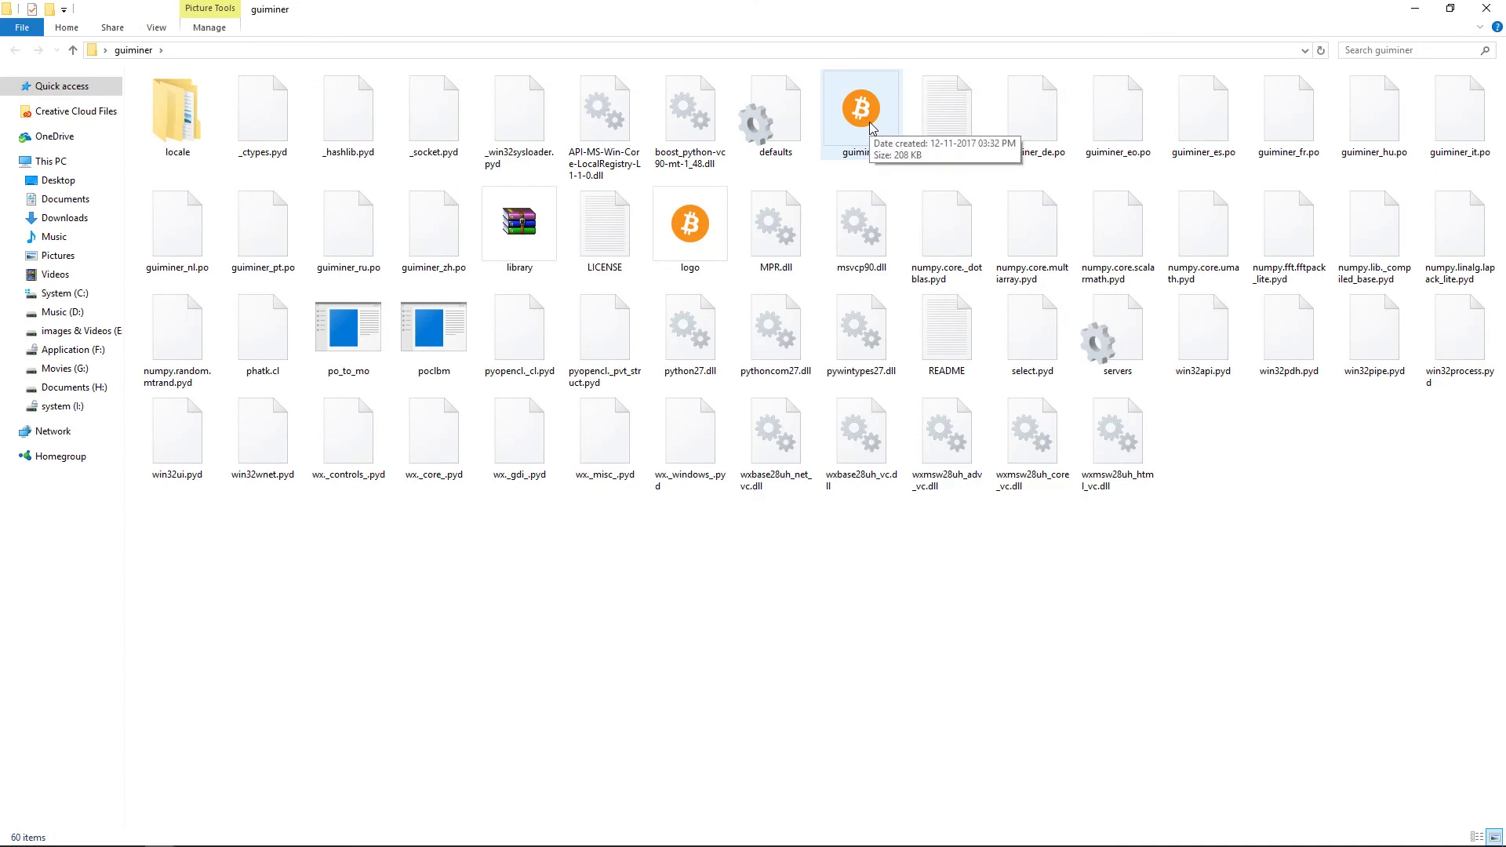
{"action": "left_click", "coordinate": [872, 128]}
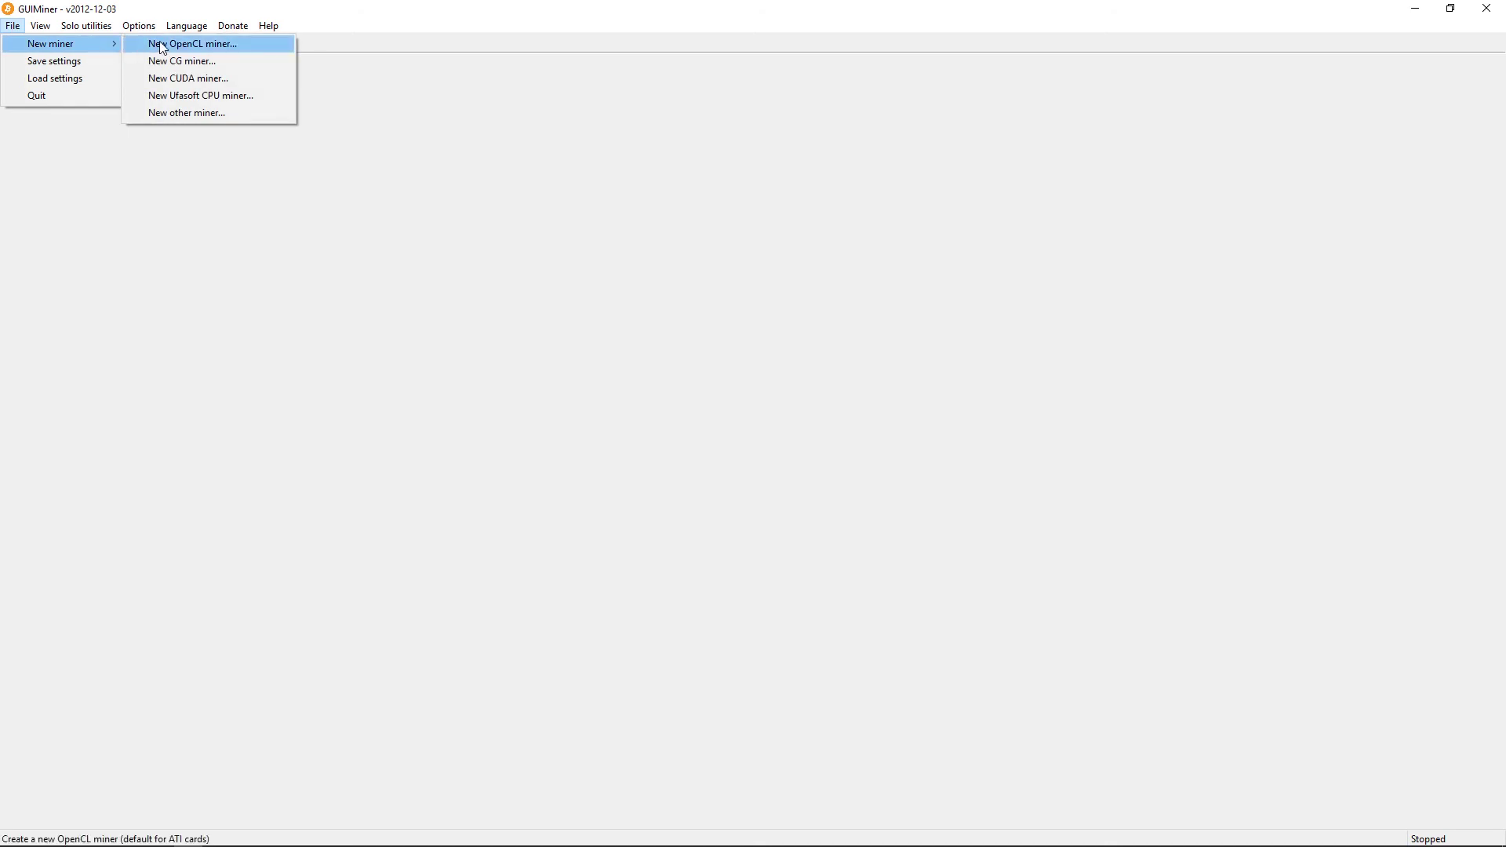
Add a new OpenCL miner named 1050ti and set its Server to Other
{"action": "left_click", "coordinate": [162, 47]}
{"action": "type", "text": "050ti"}
{"action": "key", "text": "Return"}
{"action": "left_click", "coordinate": [95, 72]}
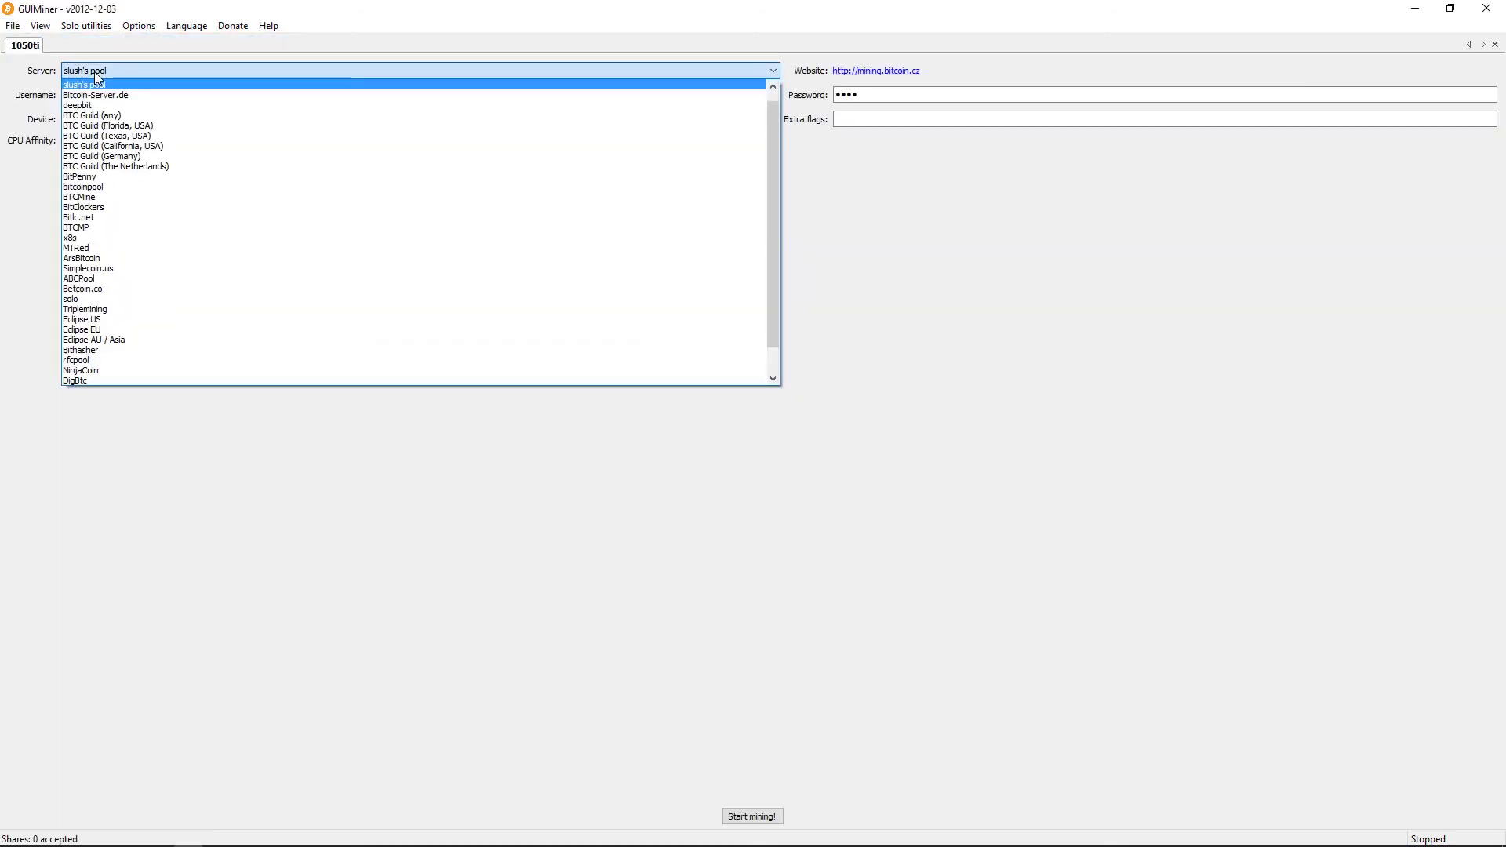
{"action": "scroll", "coordinate": [190, 377], "scroll_direction": "down", "scroll_amount": 1}
{"action": "left_click", "coordinate": [190, 381]}
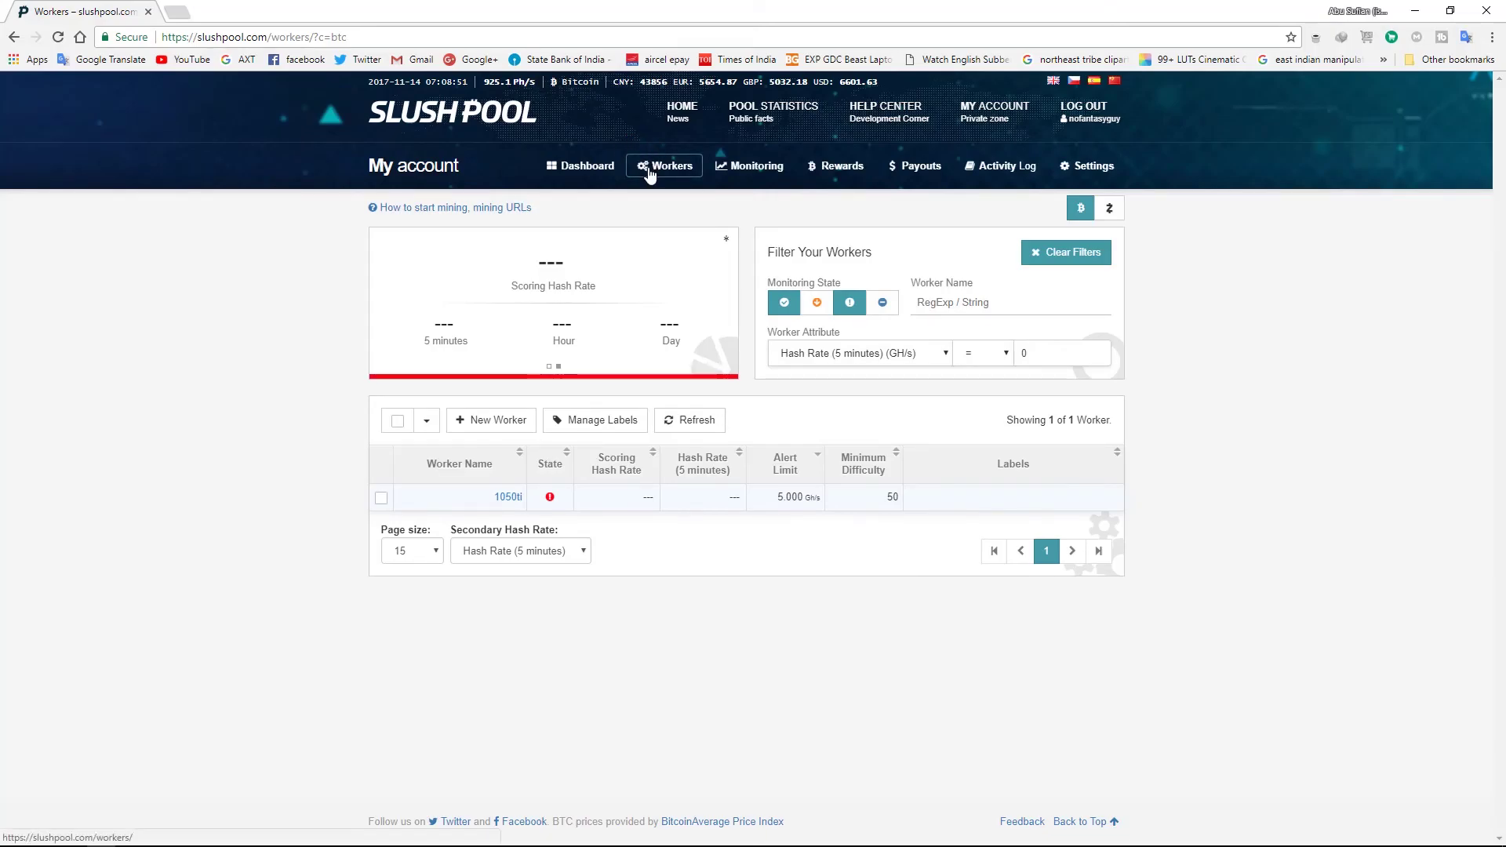
{"action": "left_click", "coordinate": [648, 174]}
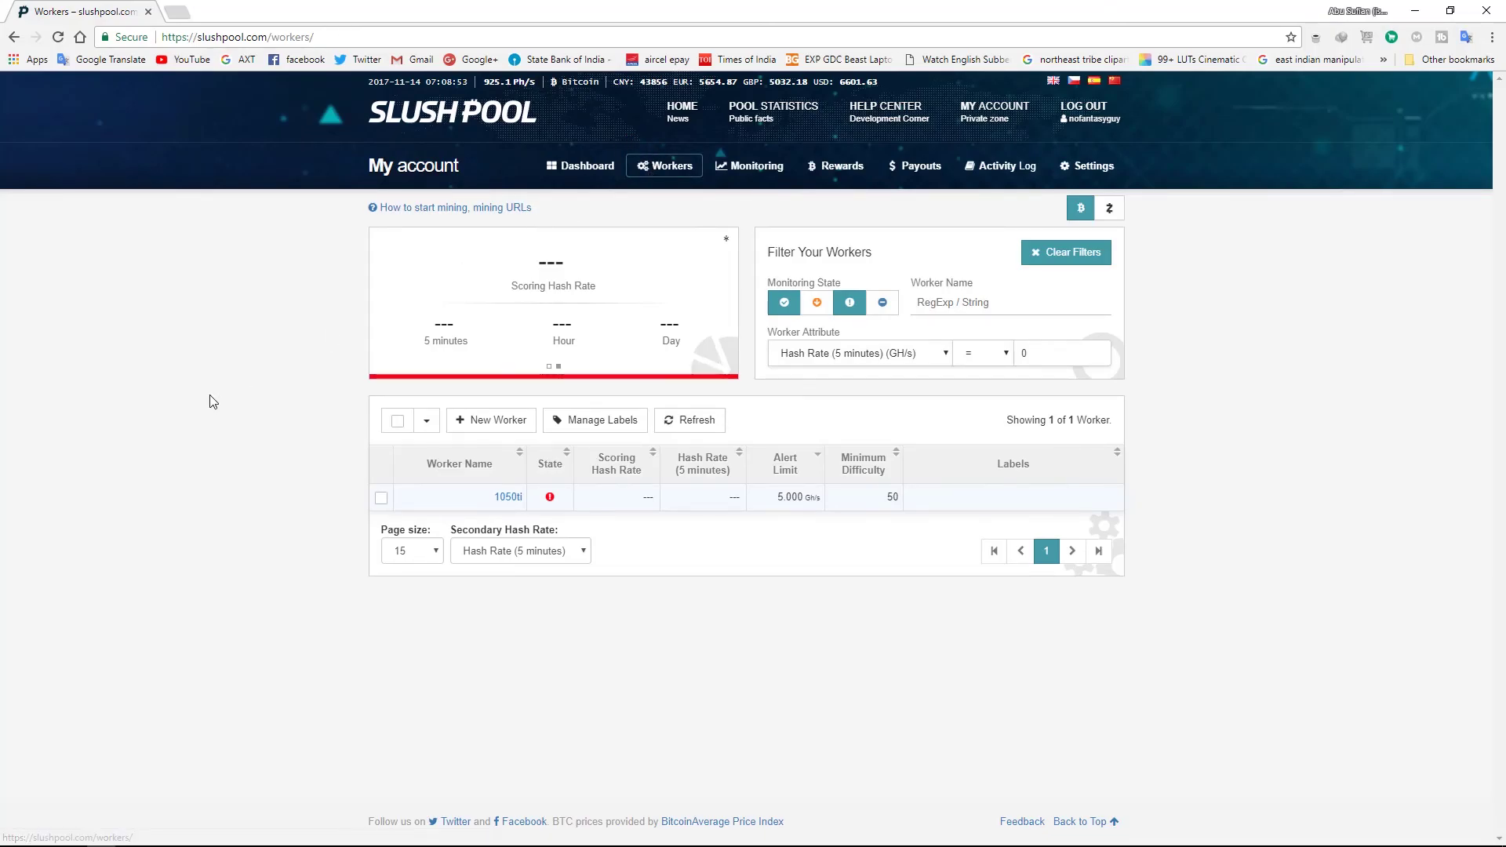
Open the mining URLs guide and select the Asia-Pacific/Singapore stratum server address
{"action": "left_click", "coordinate": [451, 208]}
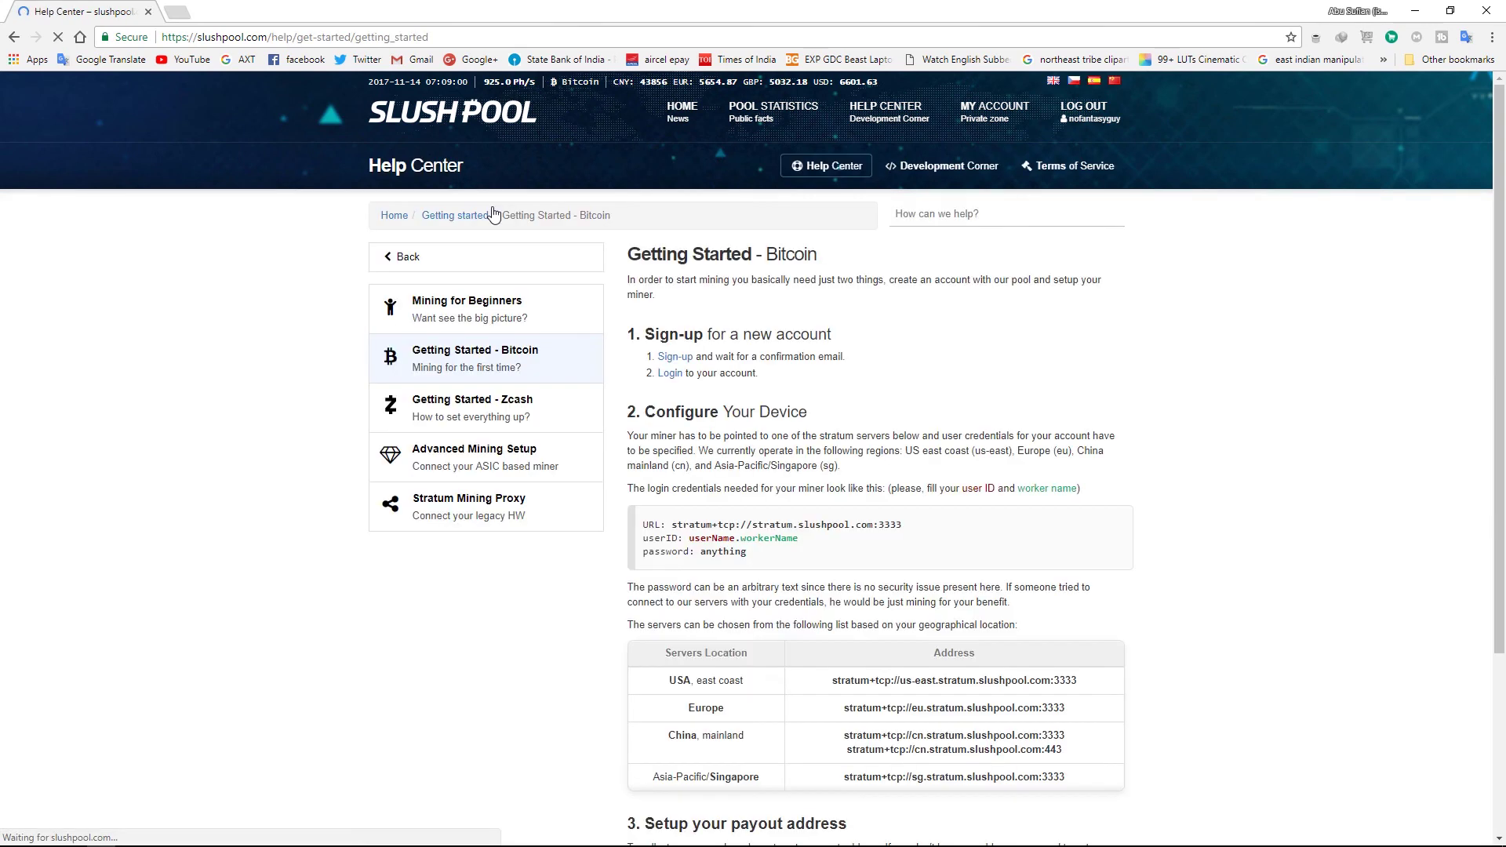
{"action": "scroll", "coordinate": [1058, 424], "scroll_direction": "down", "scroll_amount": 3}
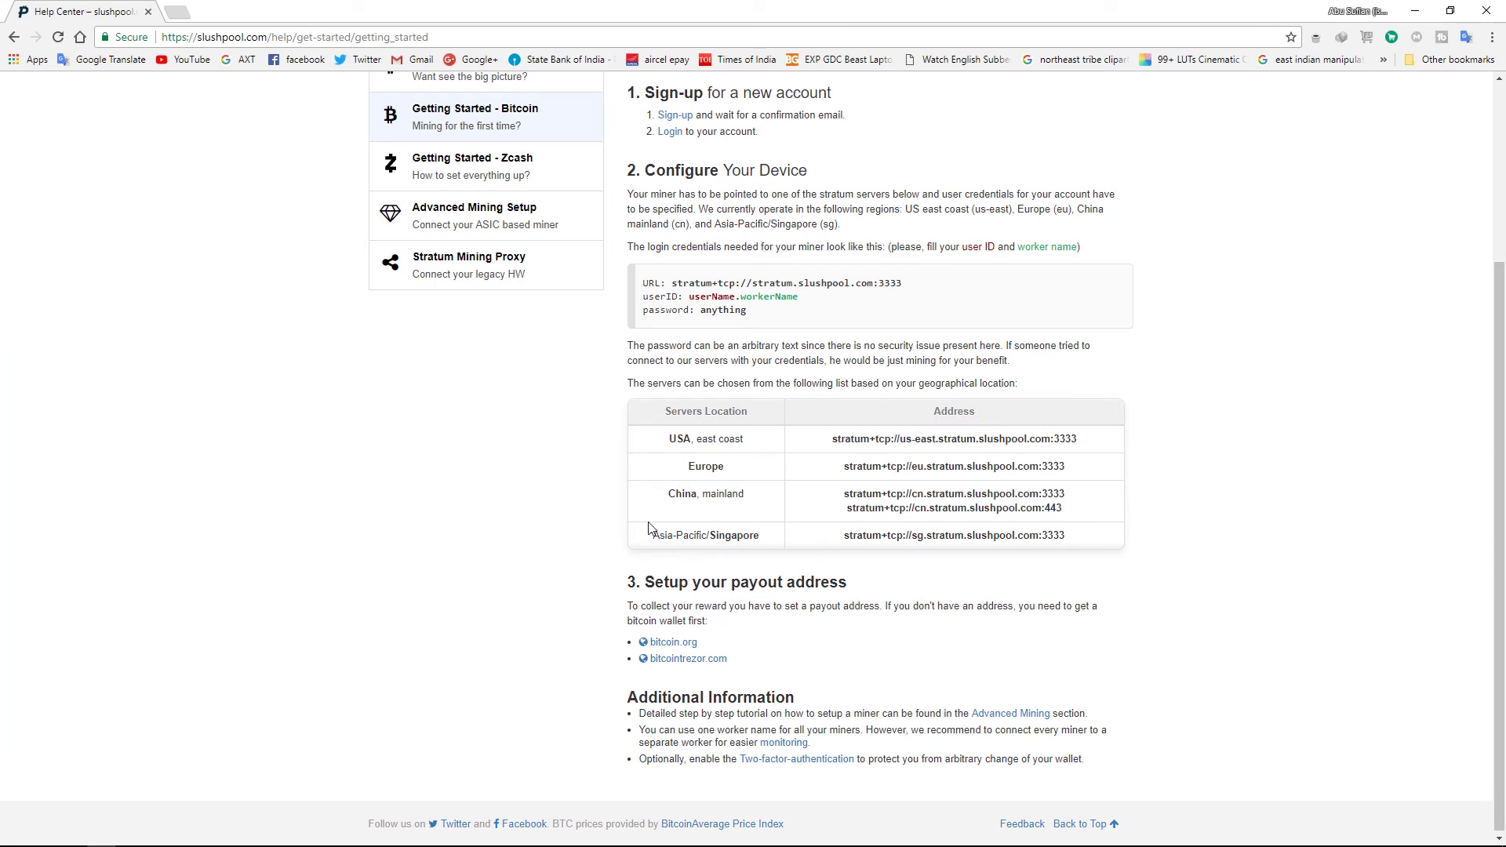
{"action": "left_click_drag", "start_coordinate": [648, 535], "coordinate": [774, 544]}
{"action": "left_click_drag", "start_coordinate": [833, 541], "coordinate": [1067, 537]}
Paste Slush Pool's Singapore stratum address into GUIMiner's Host field and set Port to 3333
{"action": "key", "text": "ctrl+c"}
{"action": "key", "text": "alt+Tab"}
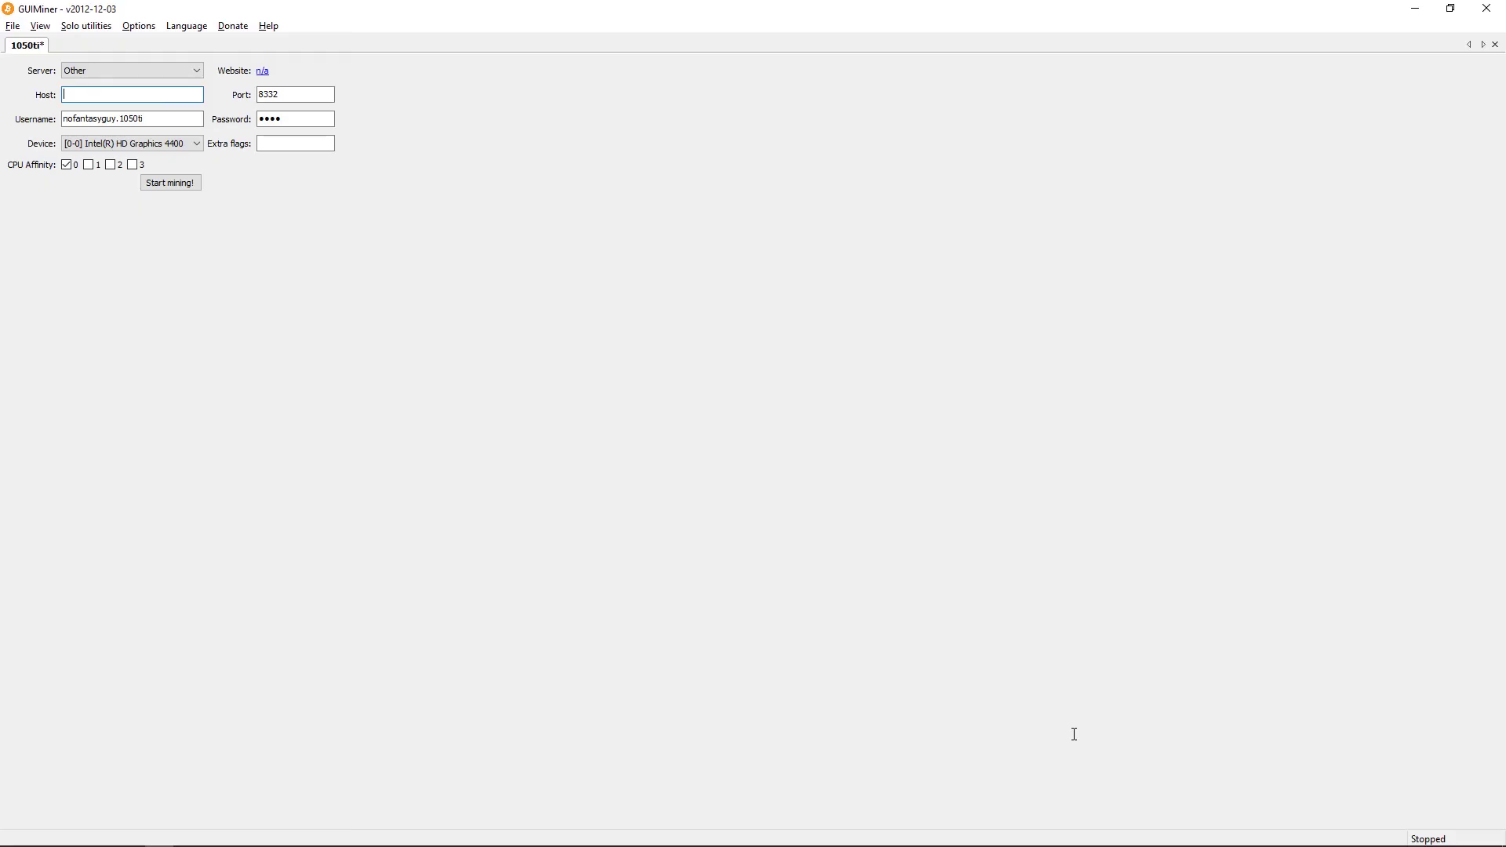
{"action": "right_click", "coordinate": [168, 97]}
{"action": "left_click", "coordinate": [197, 164]}
{"action": "double_click", "coordinate": [325, 92]}
{"action": "type", "text": "33"}
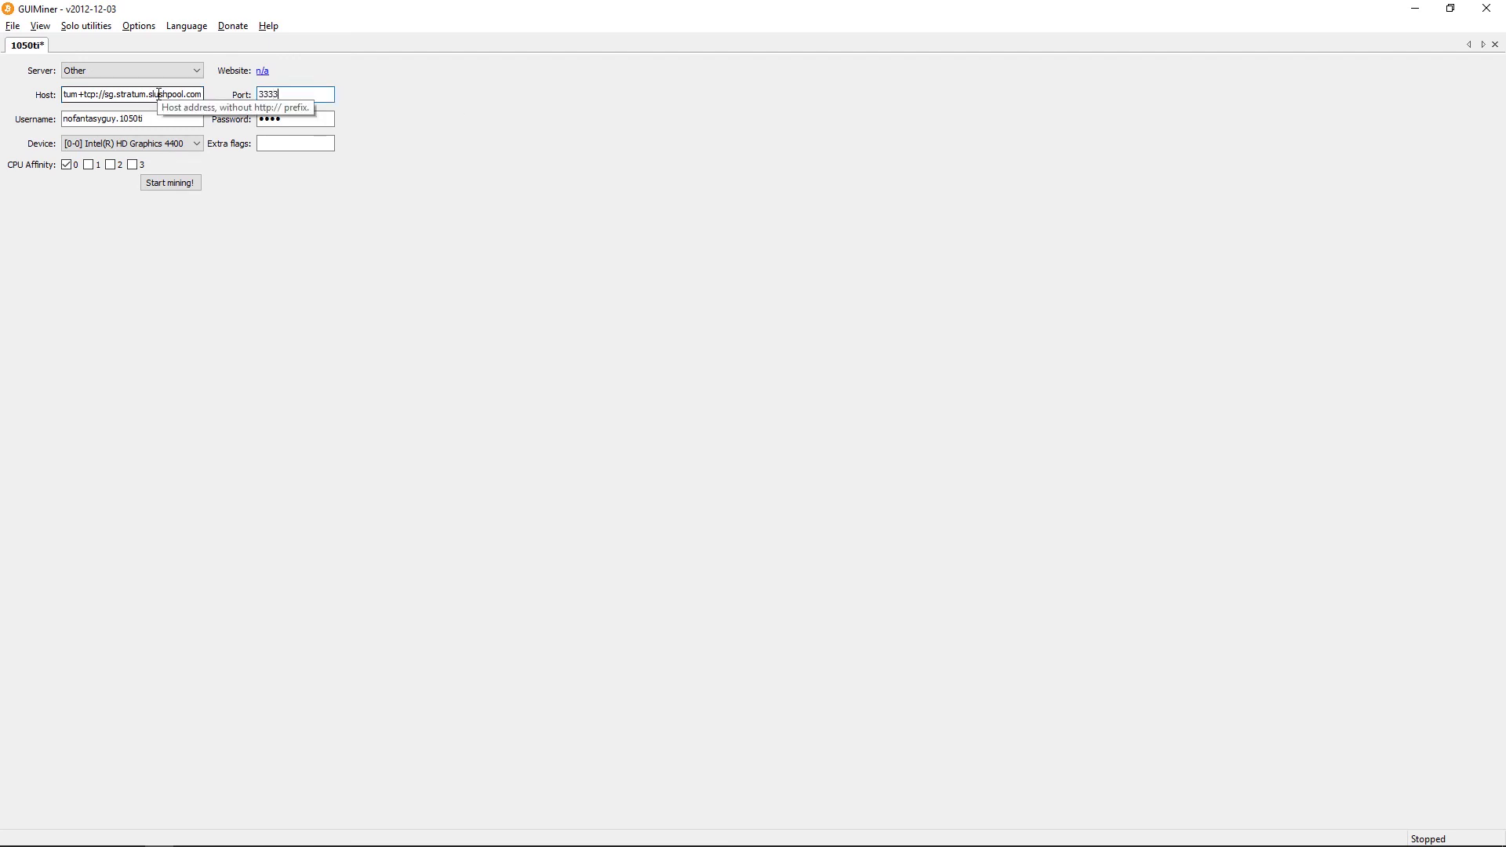
Enter the miner password, choose GeForce GT 720M on CPU 3, and start mining
{"action": "left_click", "coordinate": [298, 119]}
{"action": "type", "text": "1050ti"}
{"action": "left_click", "coordinate": [131, 142]}
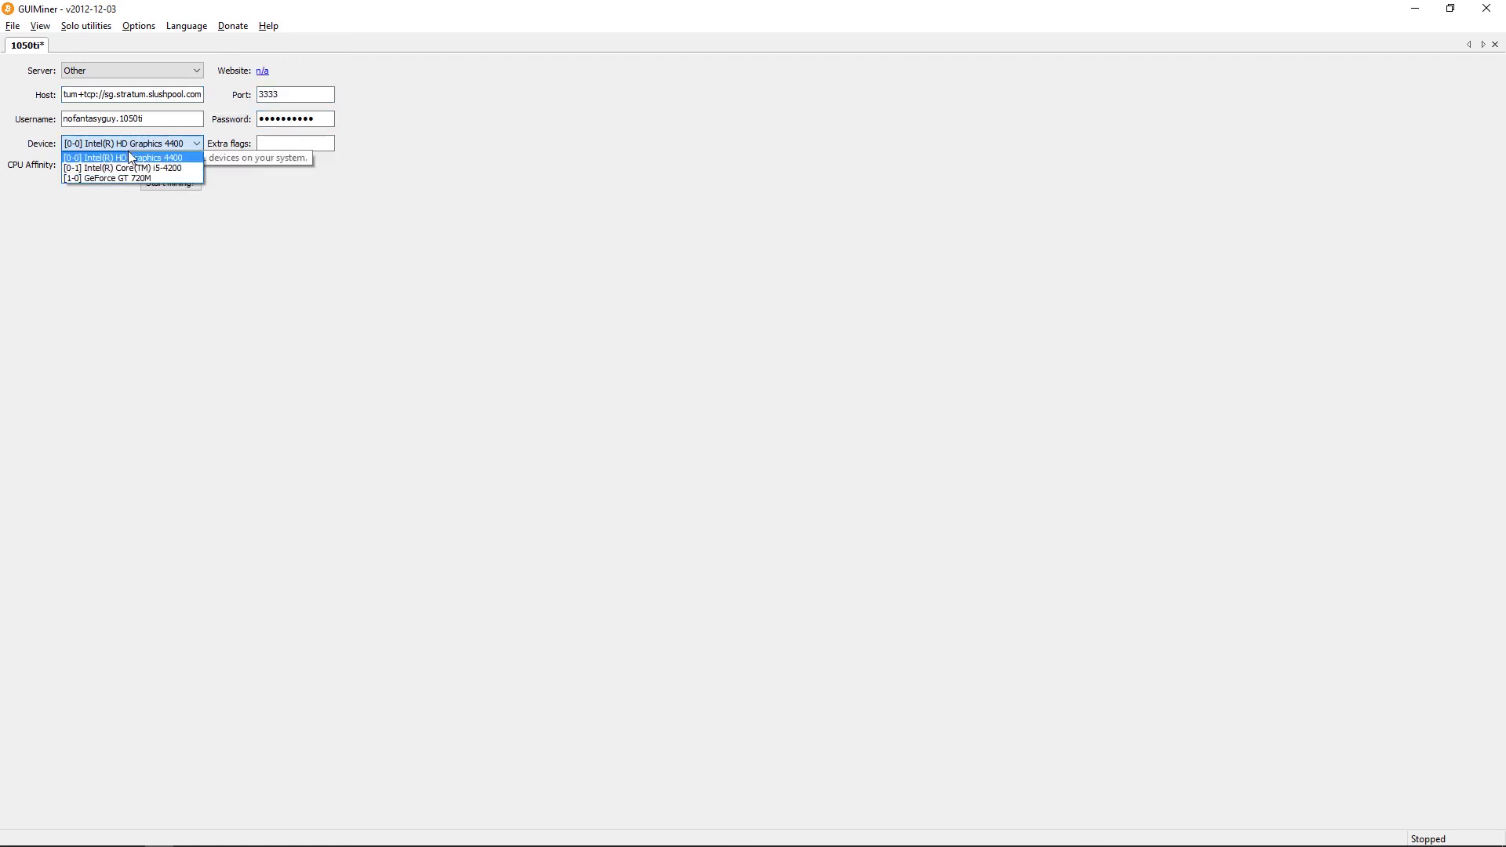
{"action": "left_click", "coordinate": [129, 155]}
{"action": "left_click", "coordinate": [68, 165]}
{"action": "left_click", "coordinate": [191, 184]}
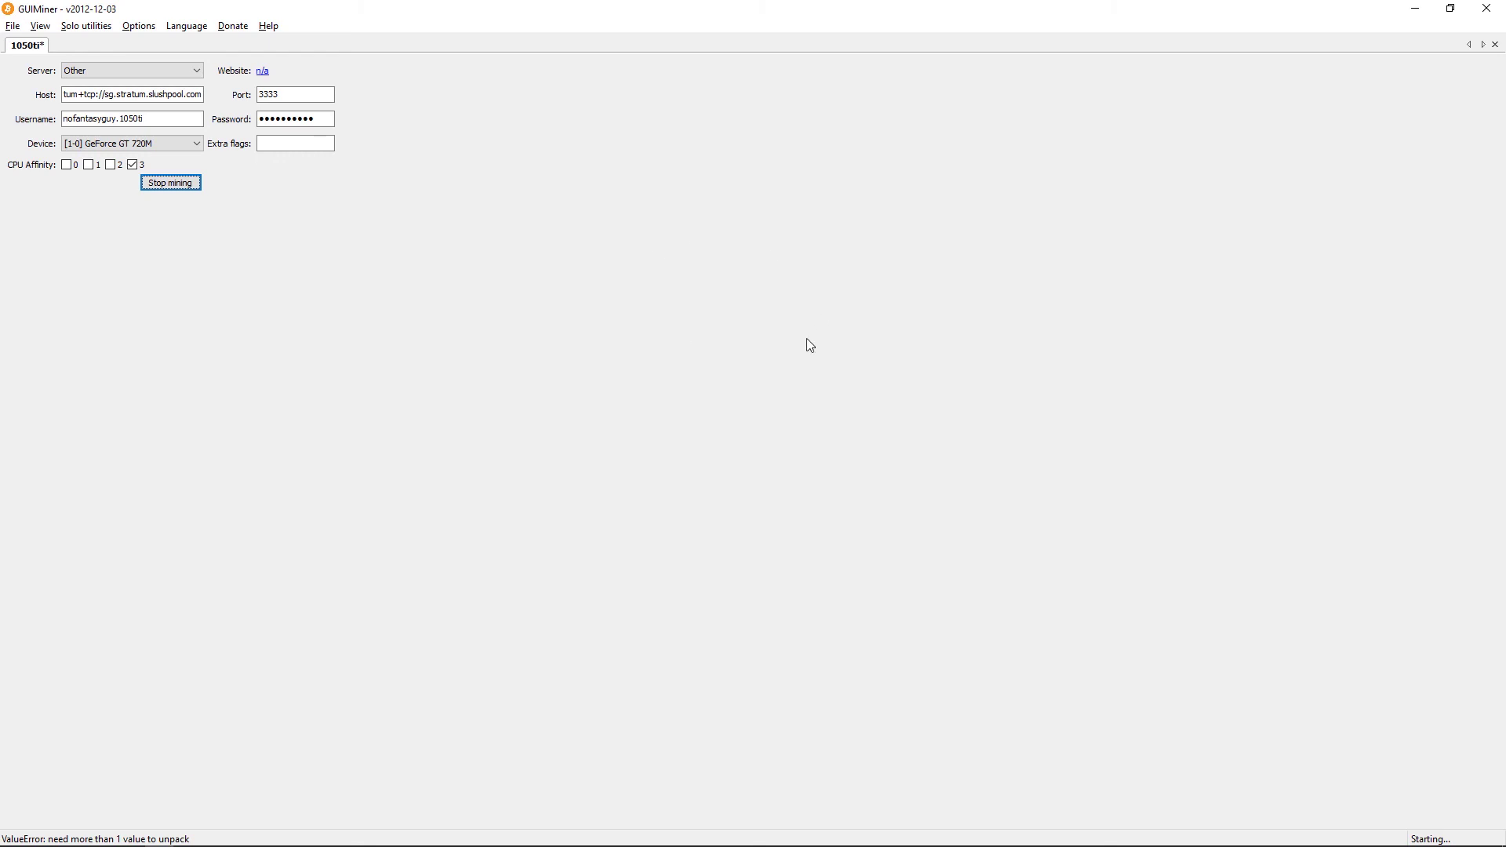
{"action": "key", "text": "alt+Tab"}
{"action": "key", "text": "F11"}
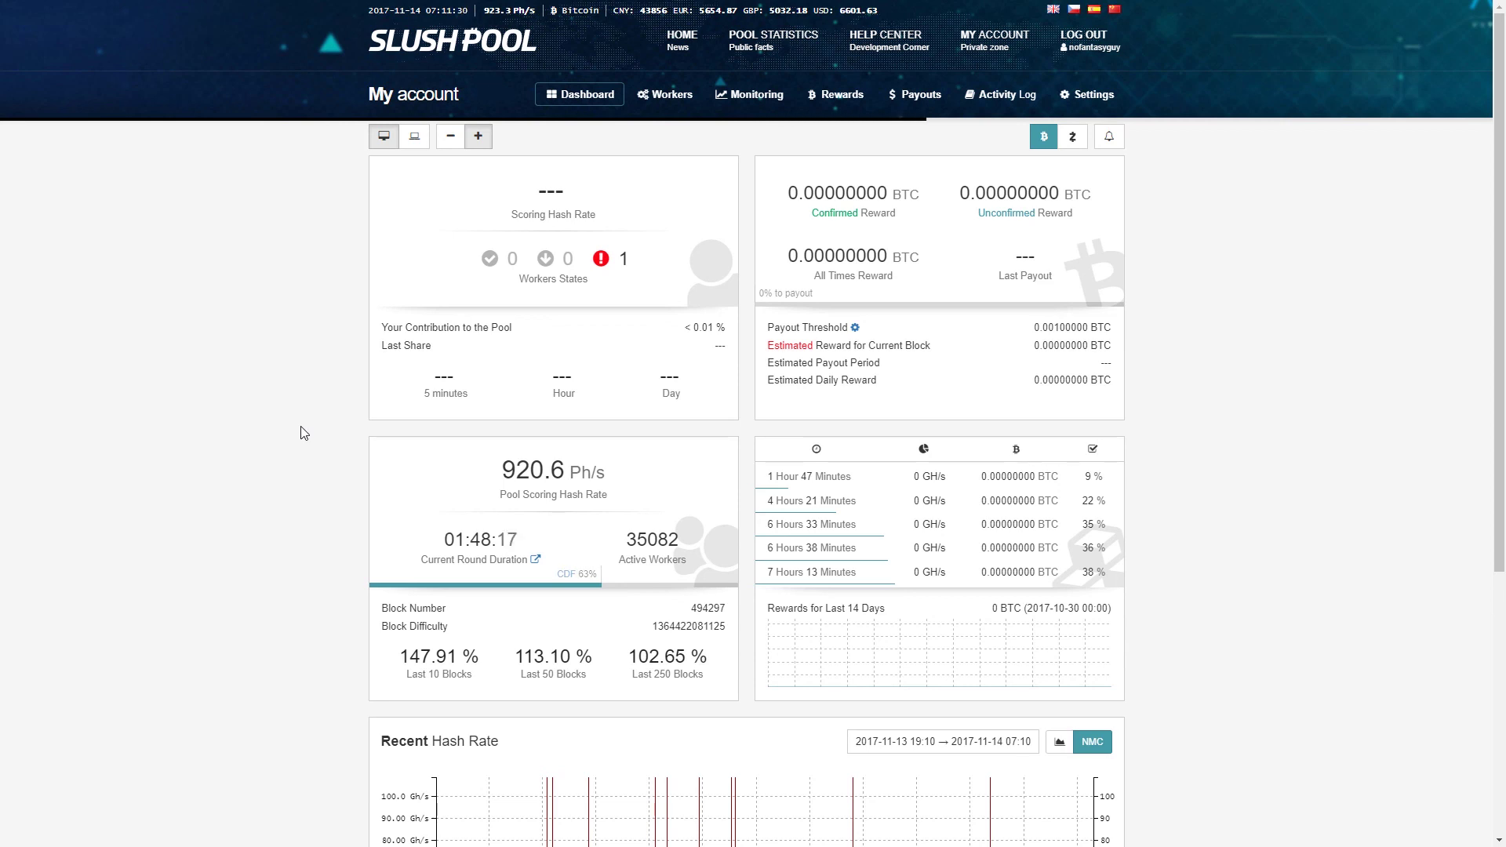
Leave full-screen view of the Slush Pool dashboard showing one worker in alert
{"action": "key", "text": "F11"}
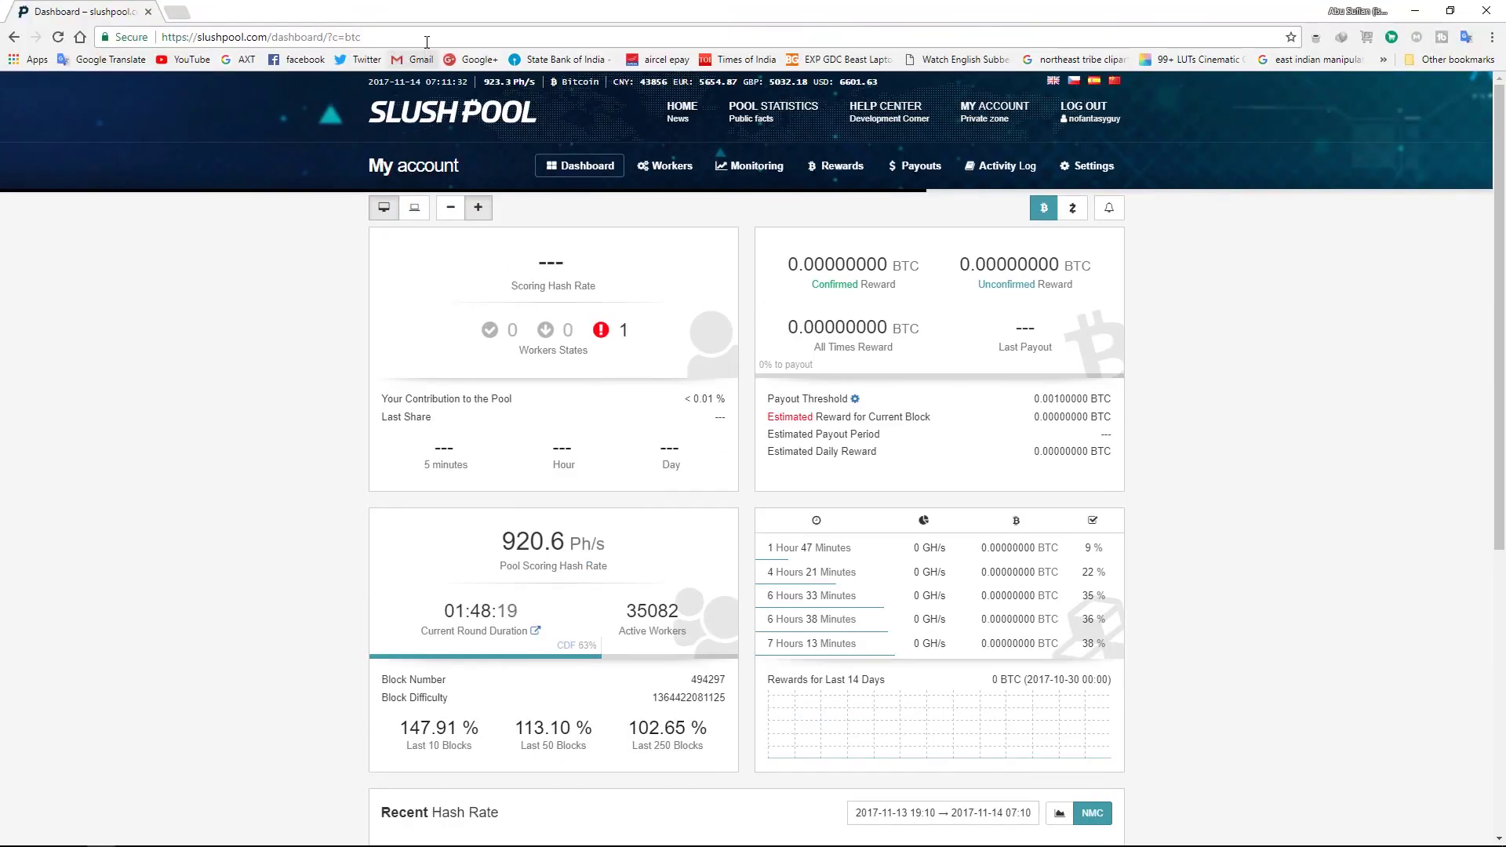